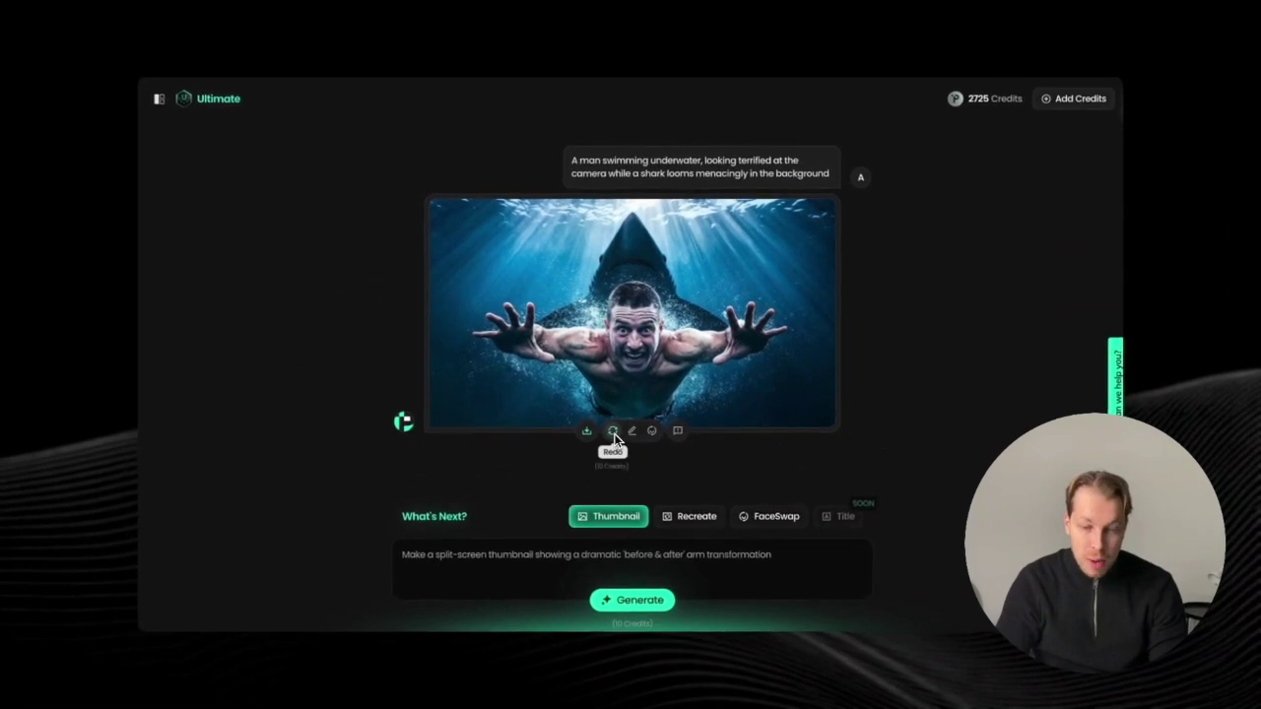
# Regenerate the underwater shark thumbnail and edit the new version with the prompt "Add more sharks".
pyautogui.click(614, 434)
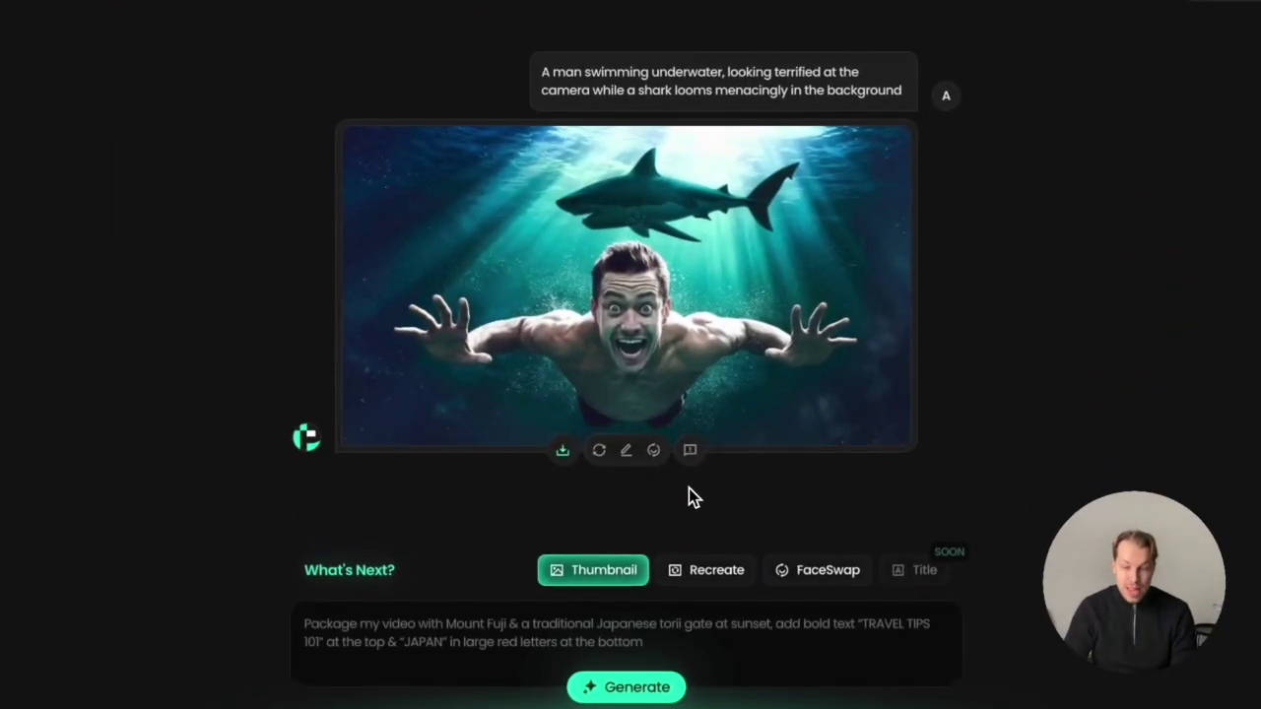
pyautogui.click(626, 453)
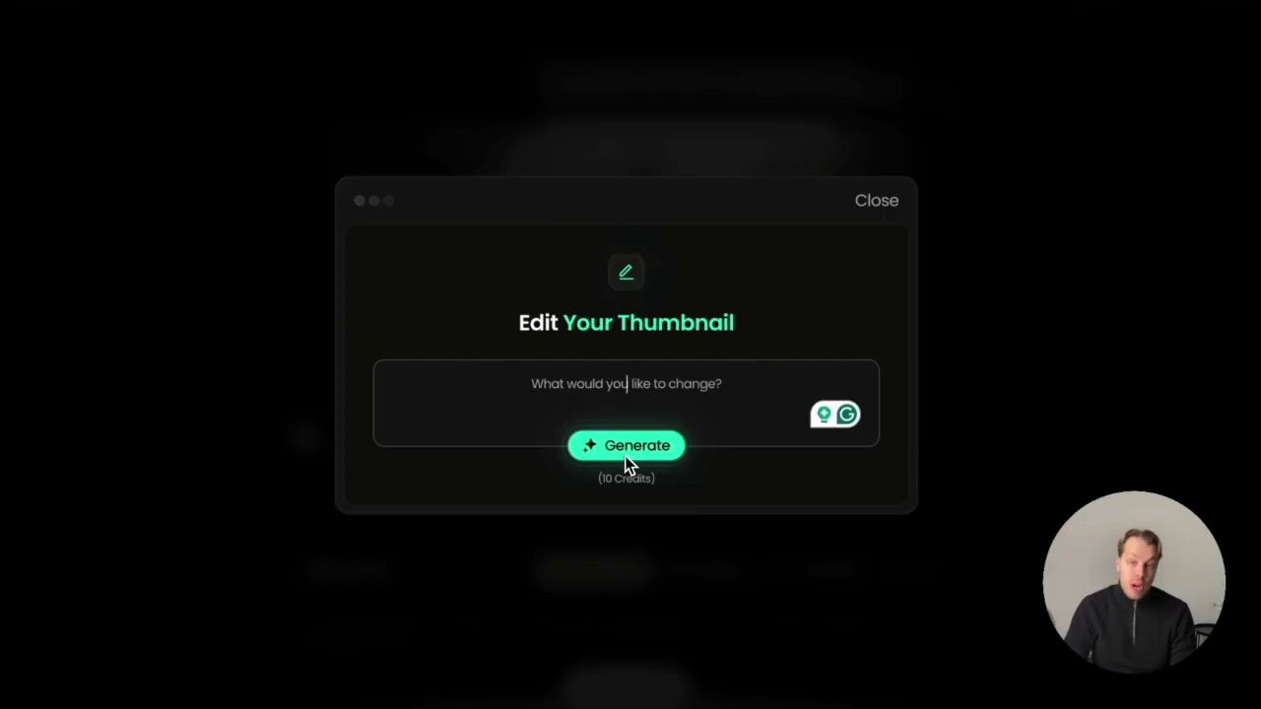
pyautogui.press('Escape')
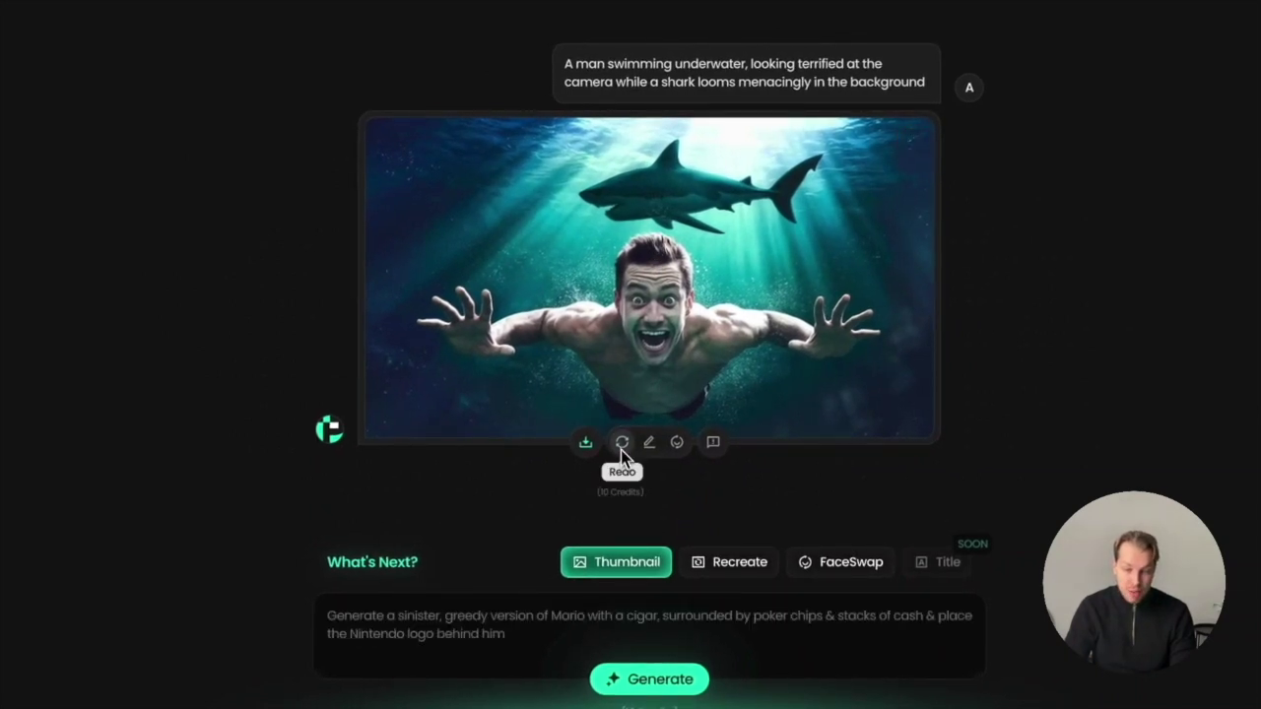
pyautogui.click(645, 444)
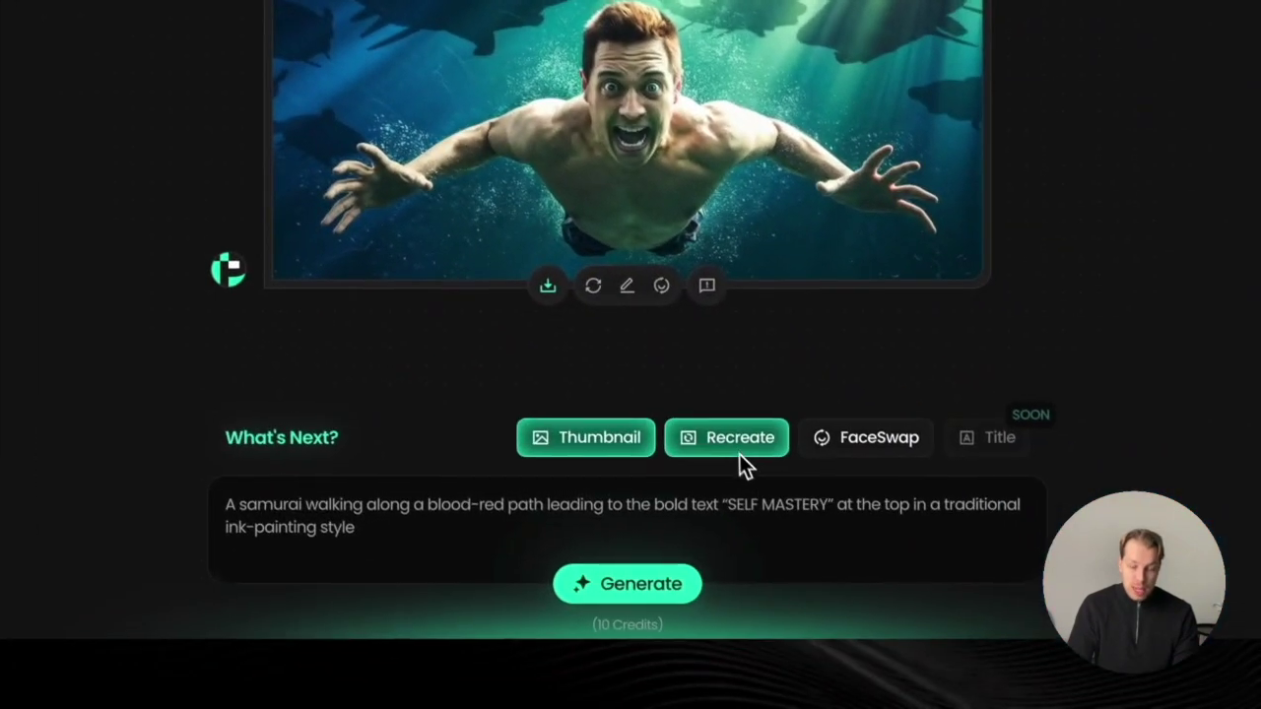
# Set up a thumbnail recreation from an uploaded image, using the $100/day screenshot as the reference.
pyautogui.click(724, 439)
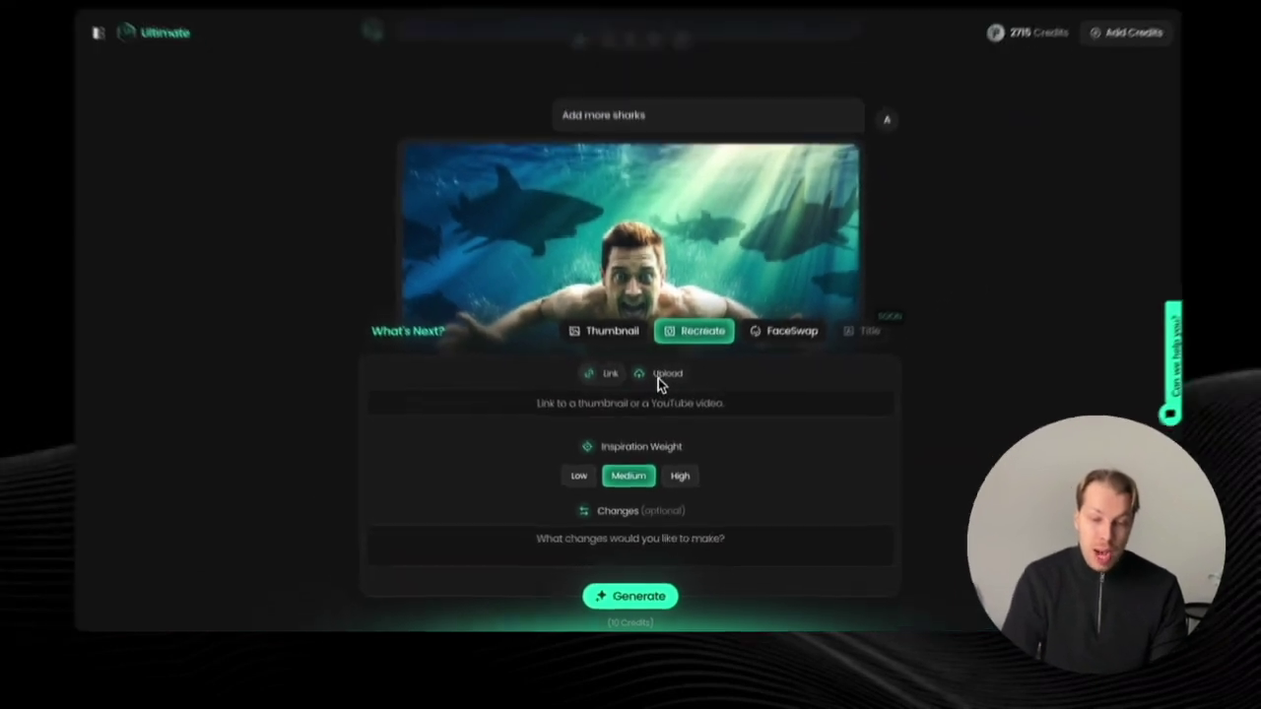
pyautogui.click(678, 229)
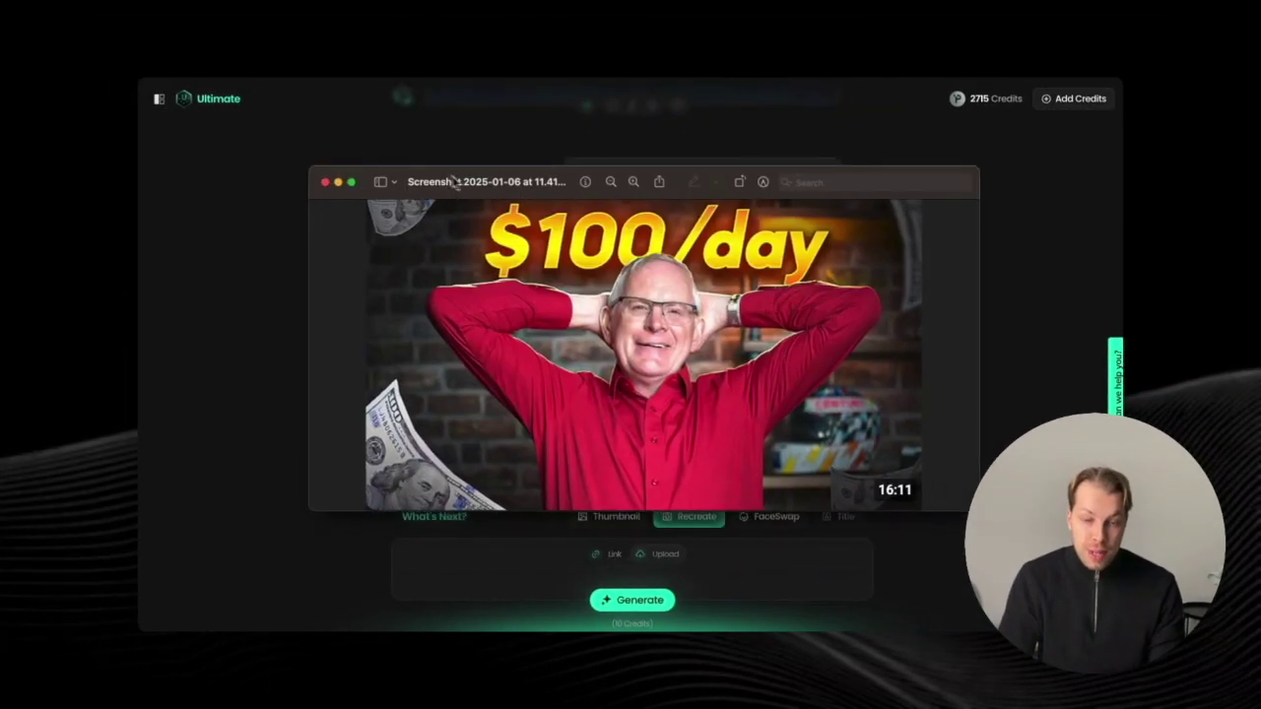
pyautogui.moveTo(453, 183); pyautogui.dragTo(417, 165)
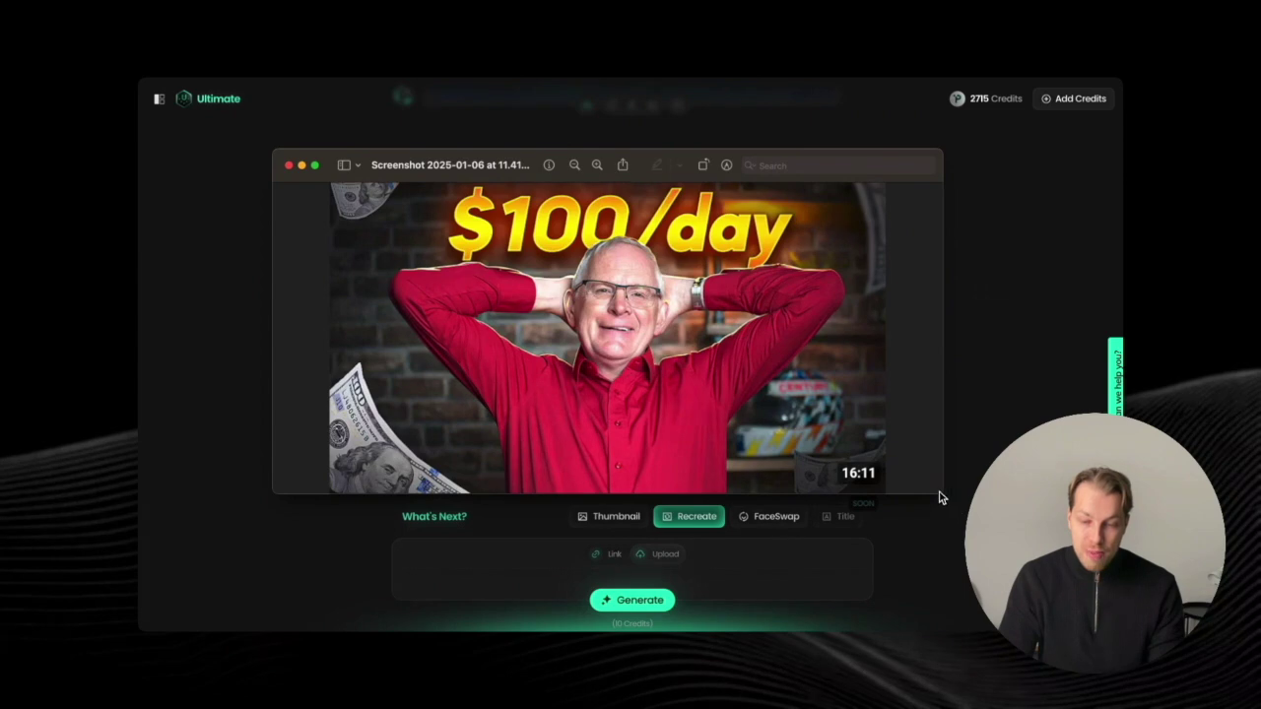
pyautogui.moveTo(939, 498); pyautogui.dragTo(945, 509)
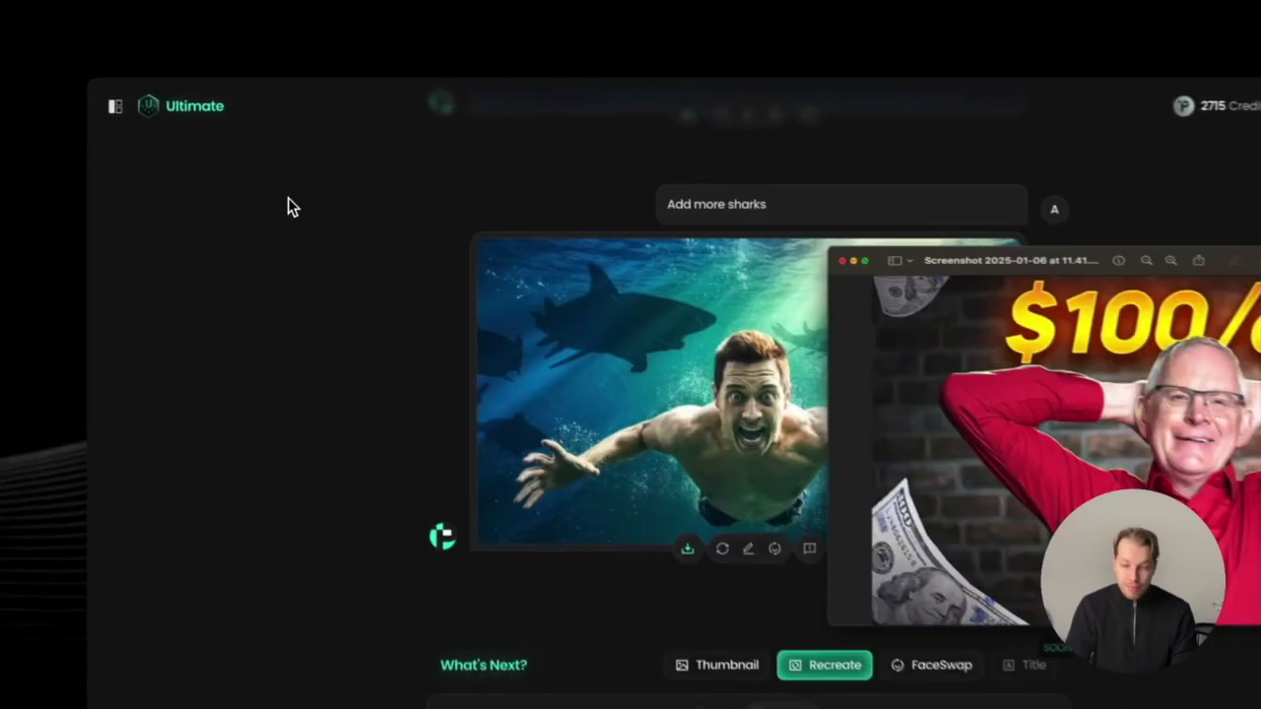
pyautogui.moveTo(288, 197); pyautogui.dragTo(592, 516)
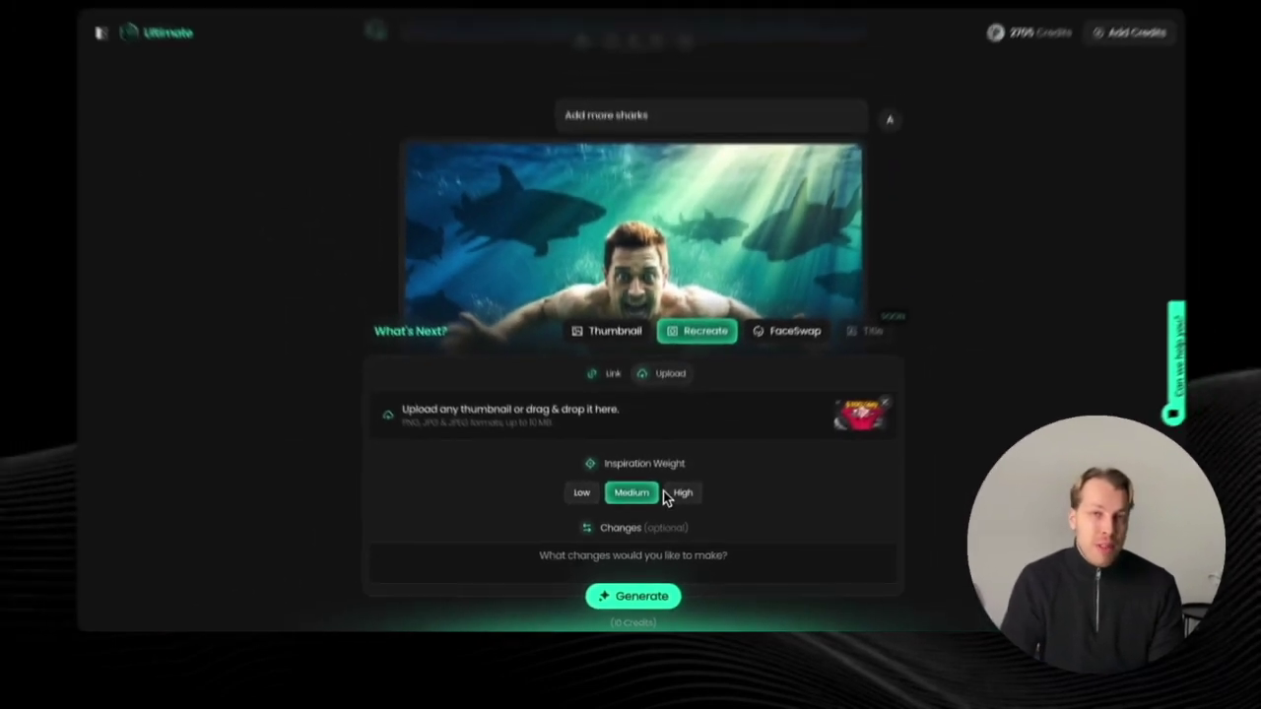
# Generate the recreation at Medium inspiration weight with the changes "Make the guy about 30 years old with brown hair. Add $500/day in the background.".
pyautogui.click(678, 509)
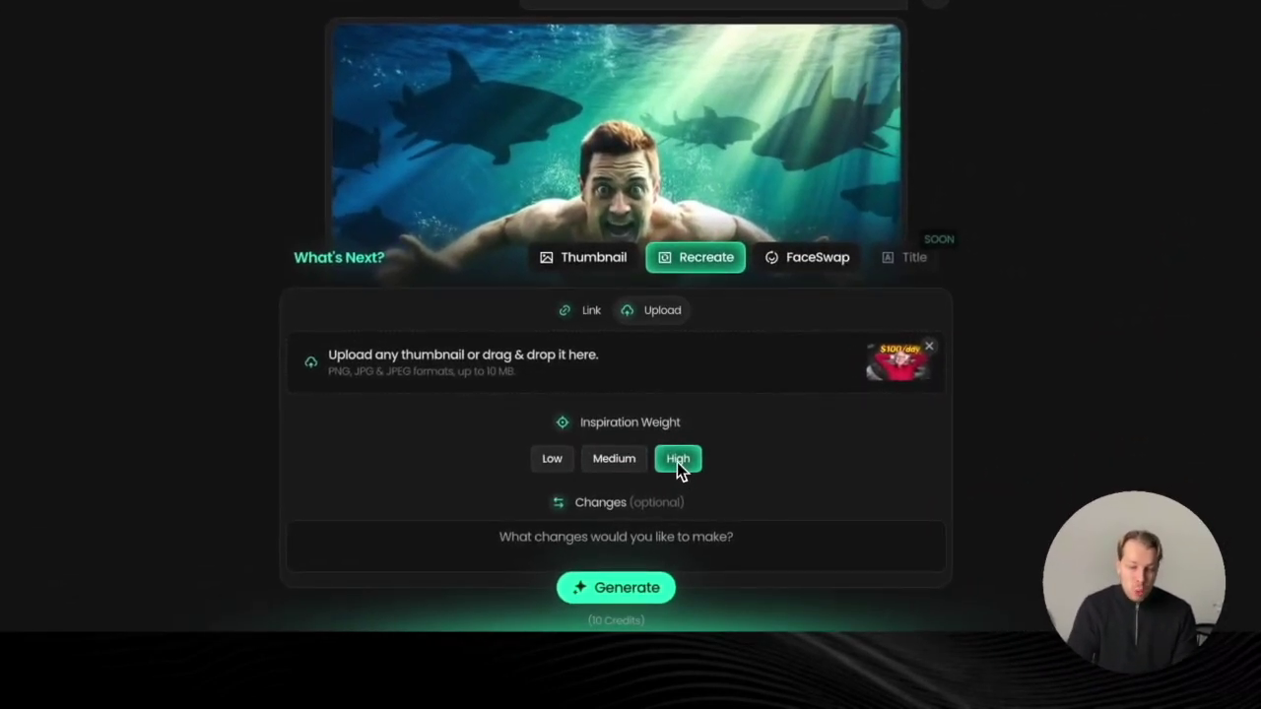
pyautogui.click(631, 470)
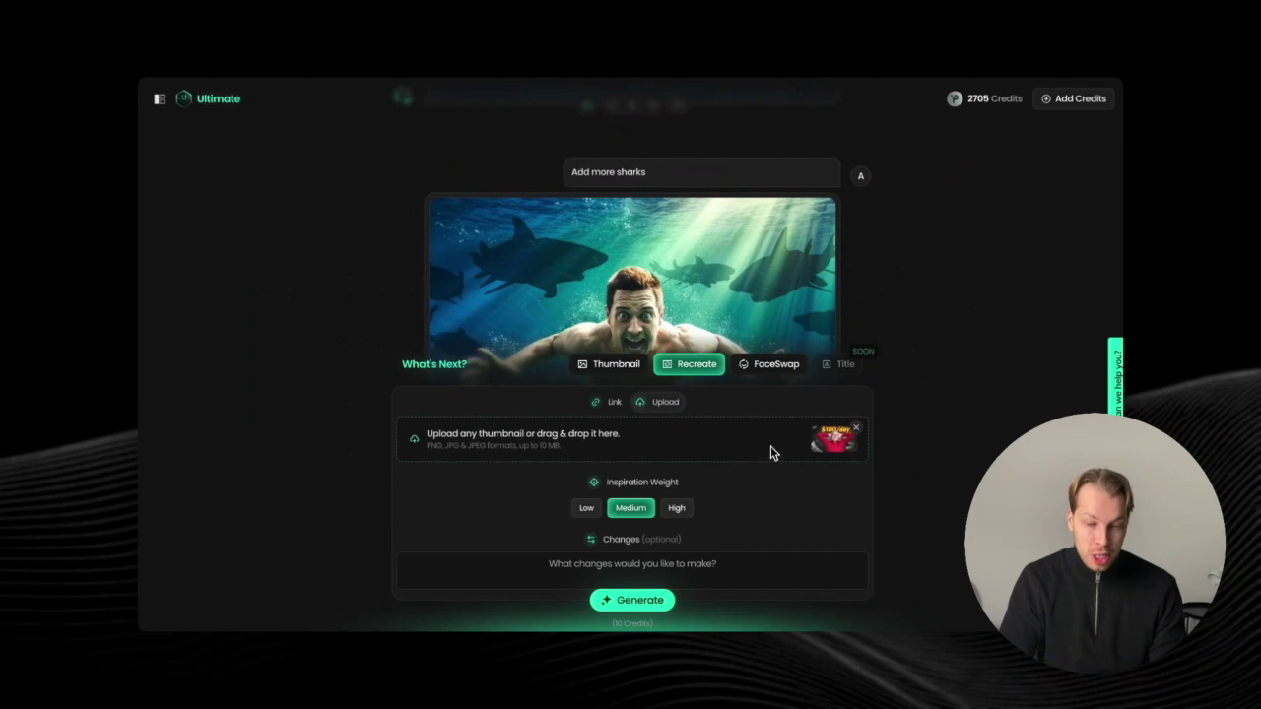
pyautogui.click(729, 567)
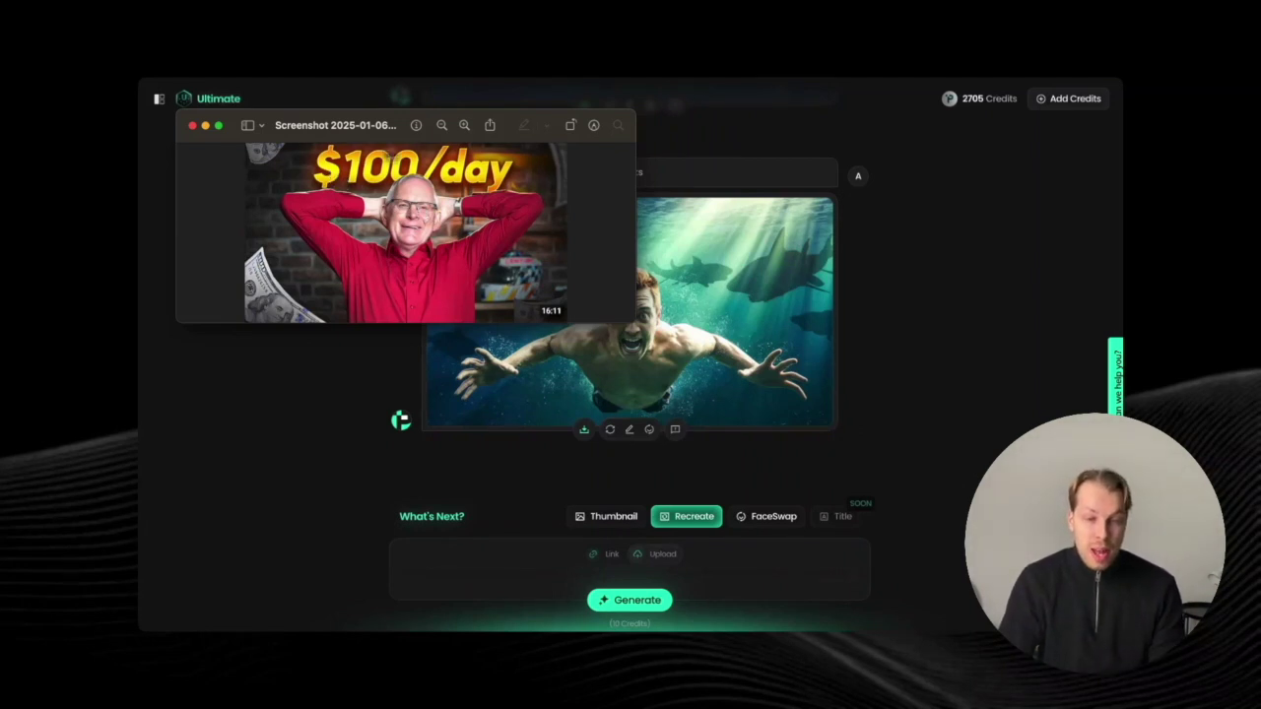
pyautogui.click(192, 125)
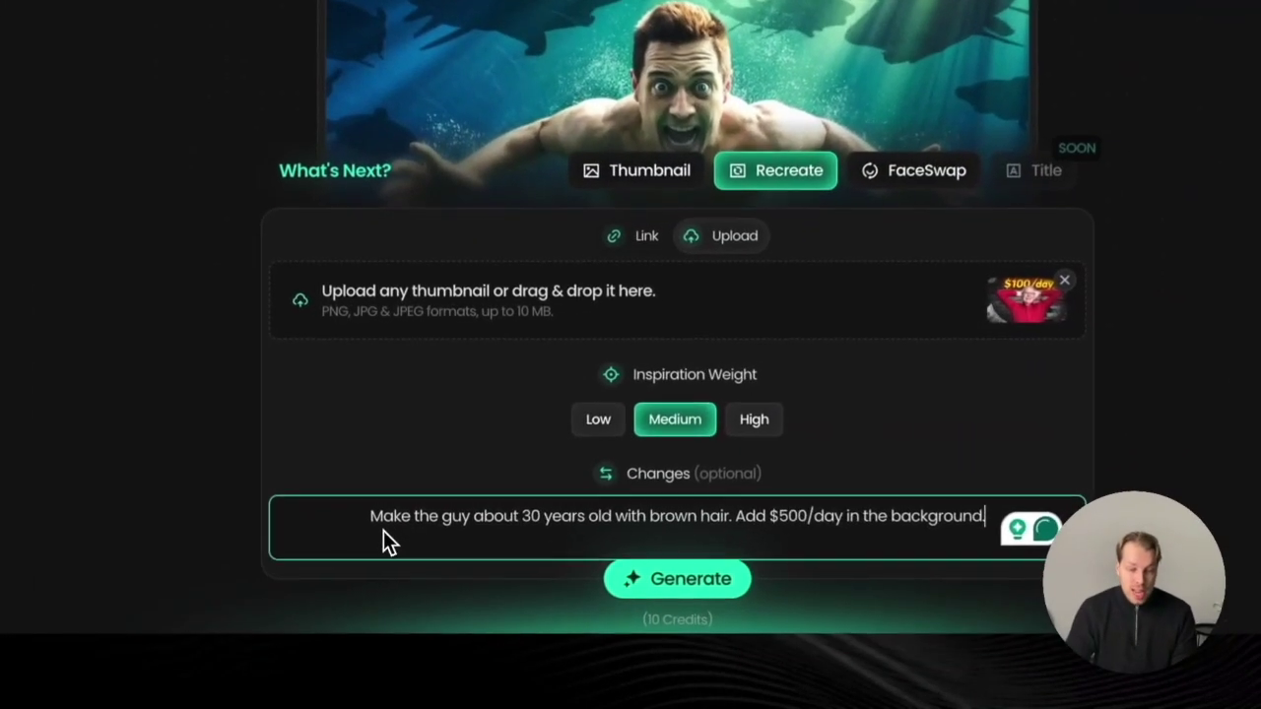
pyautogui.moveTo(377, 515); pyautogui.dragTo(764, 528)
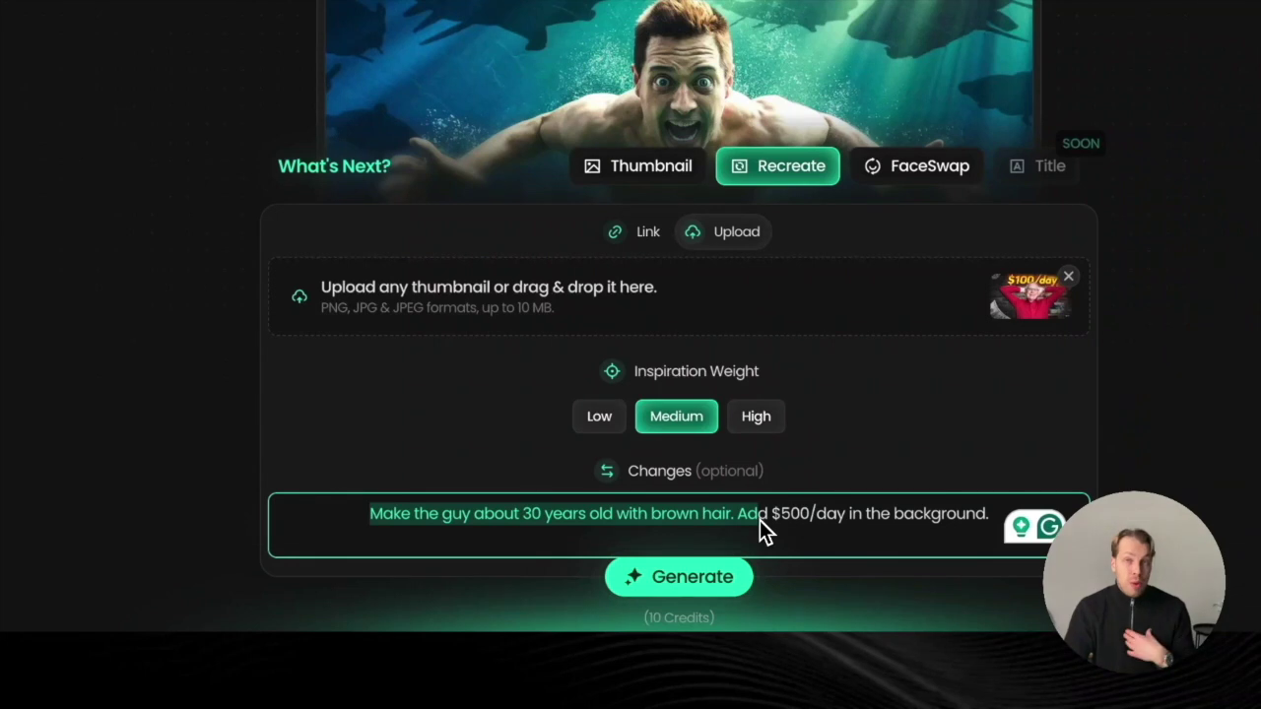
pyautogui.moveTo(770, 527); pyautogui.dragTo(810, 527)
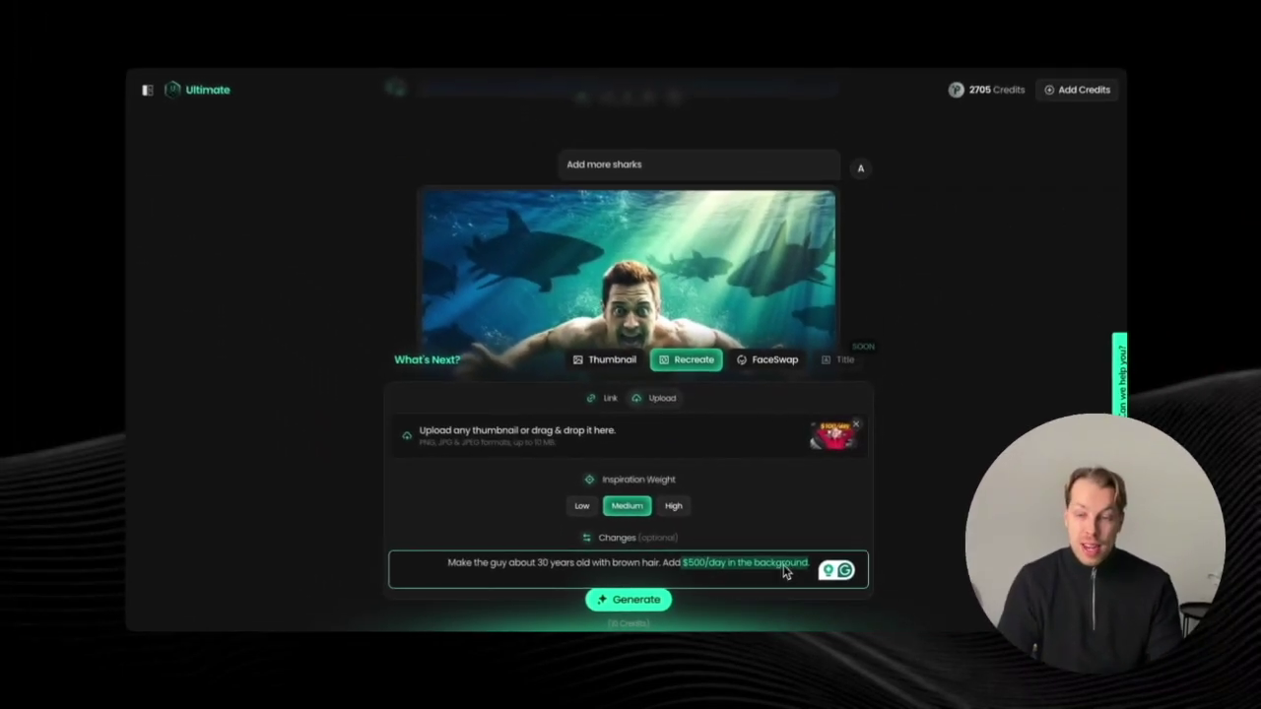
pyautogui.click(645, 603)
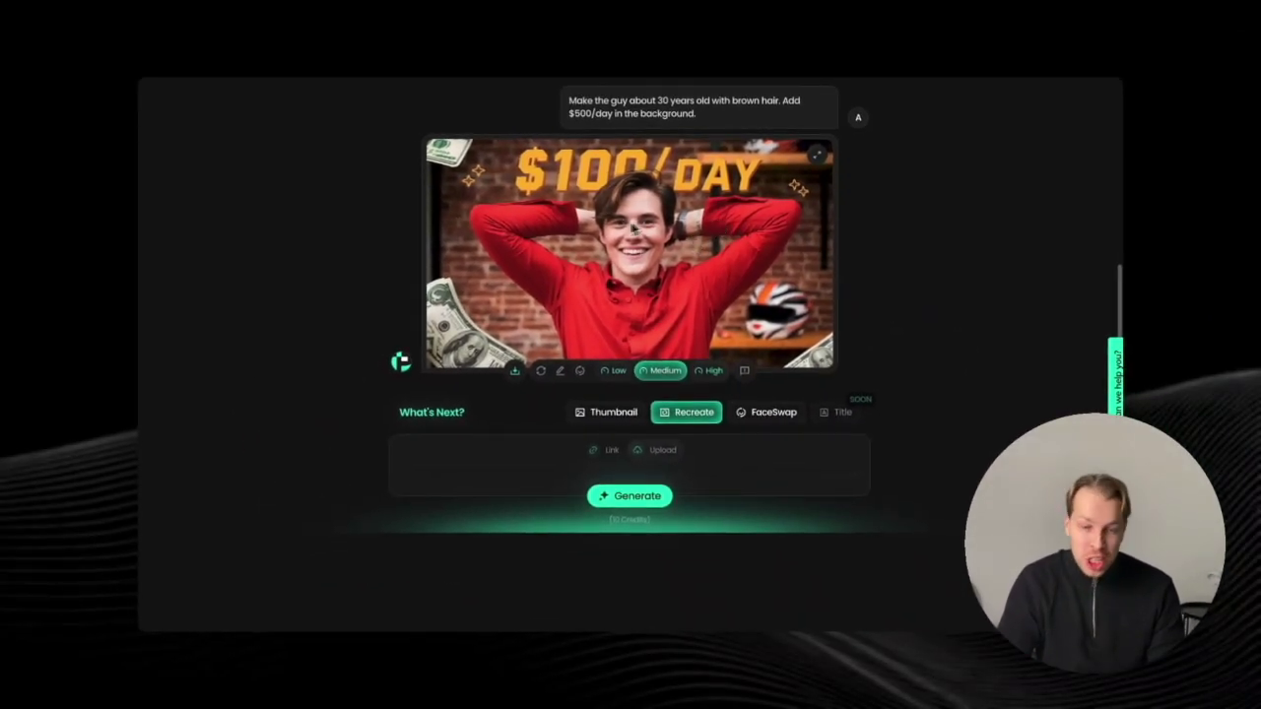
# Edit the recreated thumbnail with the prompt "Remove the helmet" and the resulting version with "Remove the text".
pyautogui.scroll(-1, 668, 252)
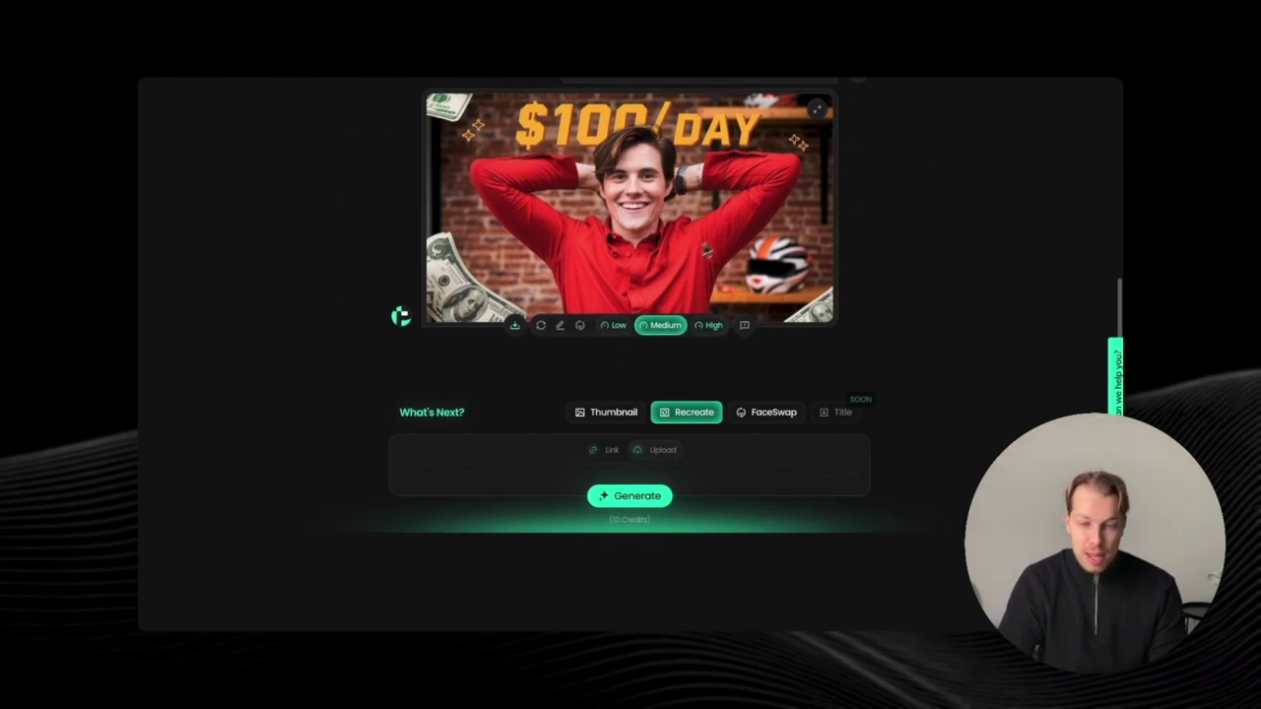
pyautogui.scroll(1, 634, 199)
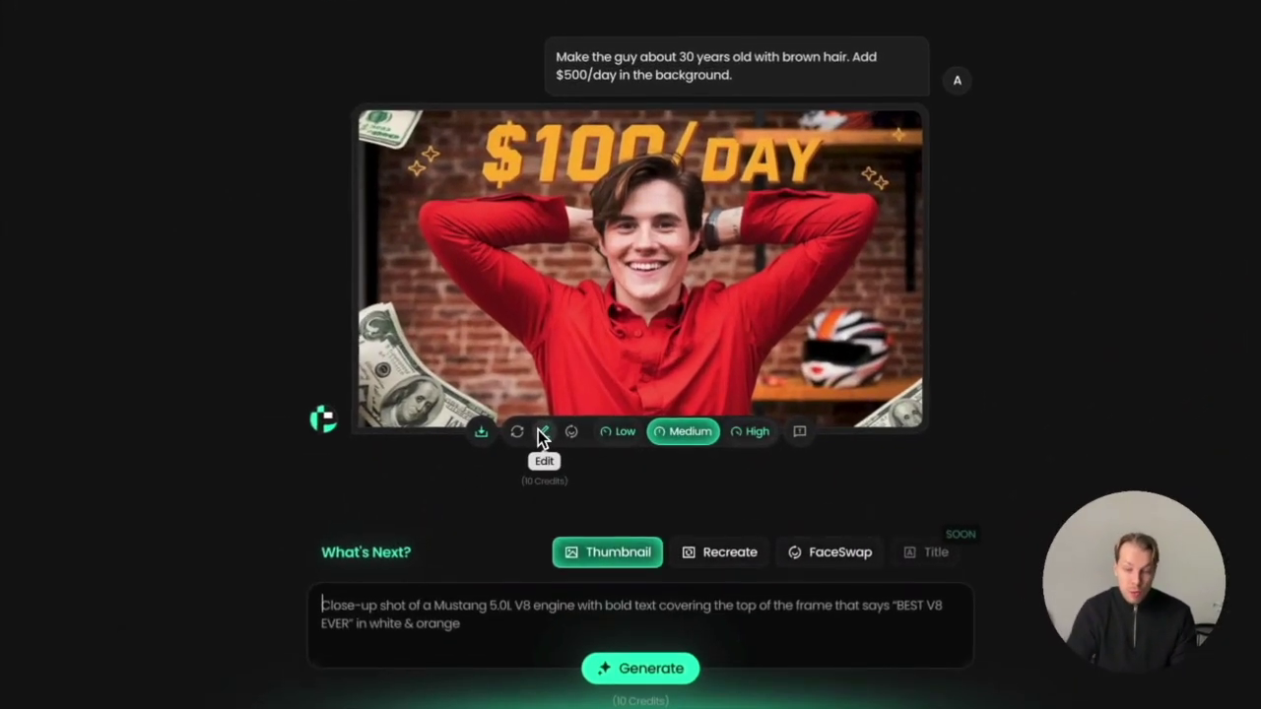
pyautogui.click(543, 432)
pyautogui.write('Remove the helmet')
pyautogui.press('Return')
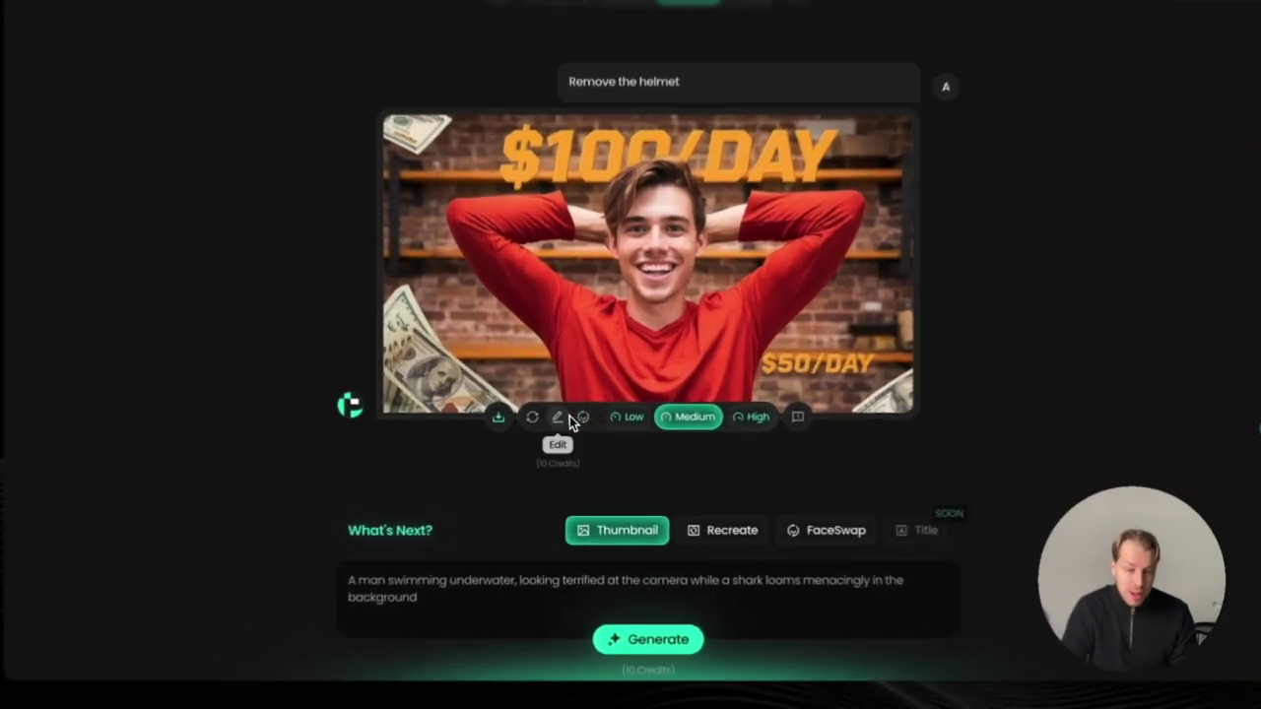
pyautogui.click(562, 429)
pyautogui.write('Remove the text')
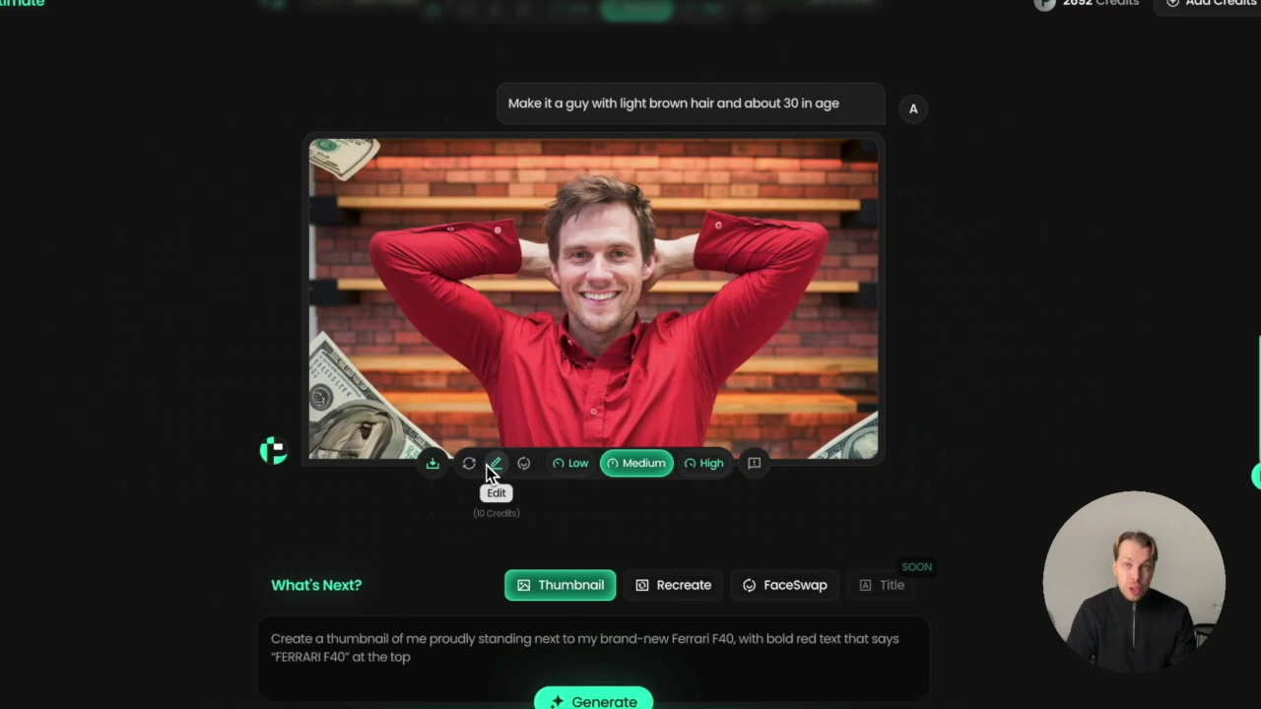
# Edit the text-free thumbnail of the man in the red shirt with the prompt "Make the shirt black".
pyautogui.click(487, 467)
pyautogui.write('Make the shirt b')
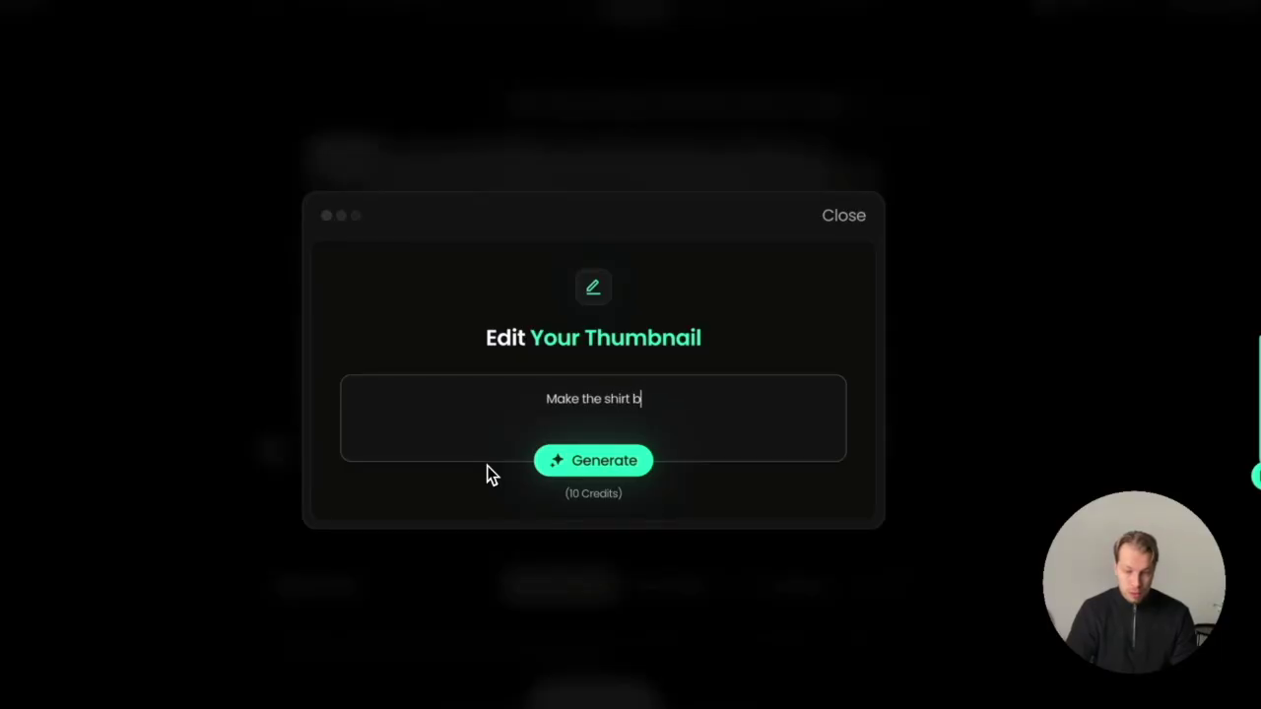
pyautogui.write('lack')
pyautogui.press('Return')
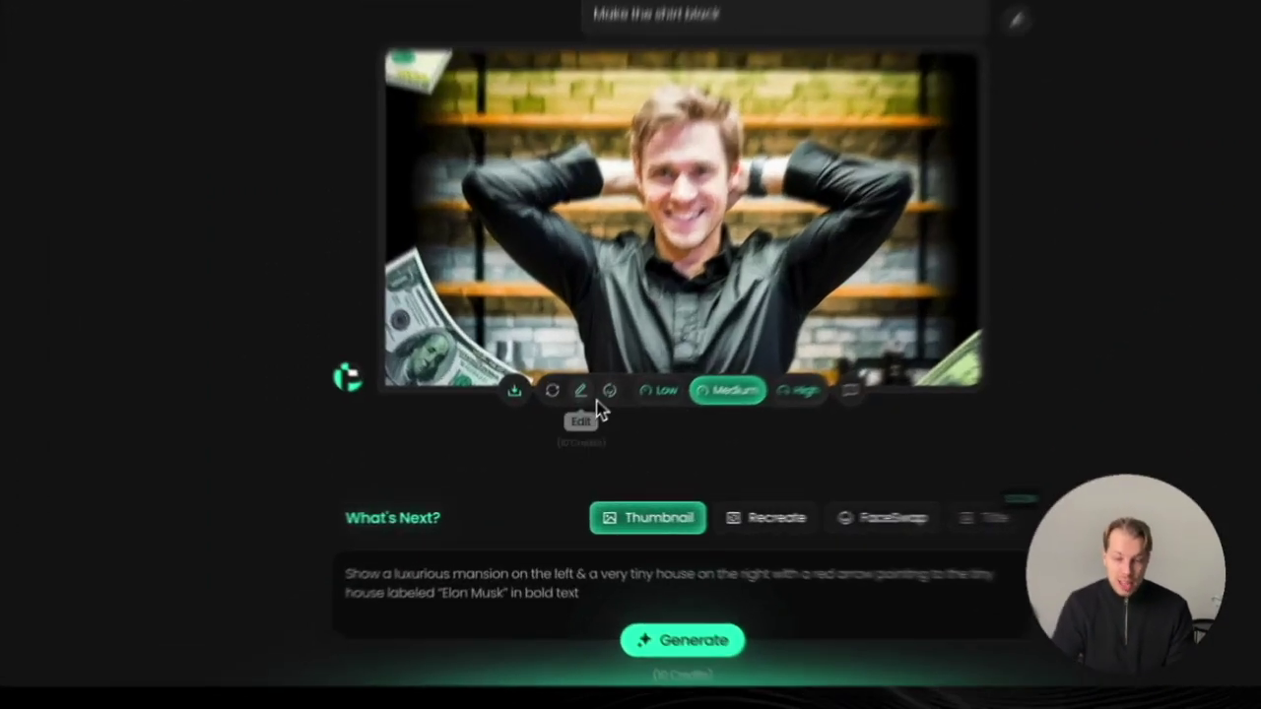
# Edit the black-shirt thumbnail with the prompt "Add $500/day in the background as text".
pyautogui.click(563, 430)
pyautogui.write('Add $500/day in the pa')
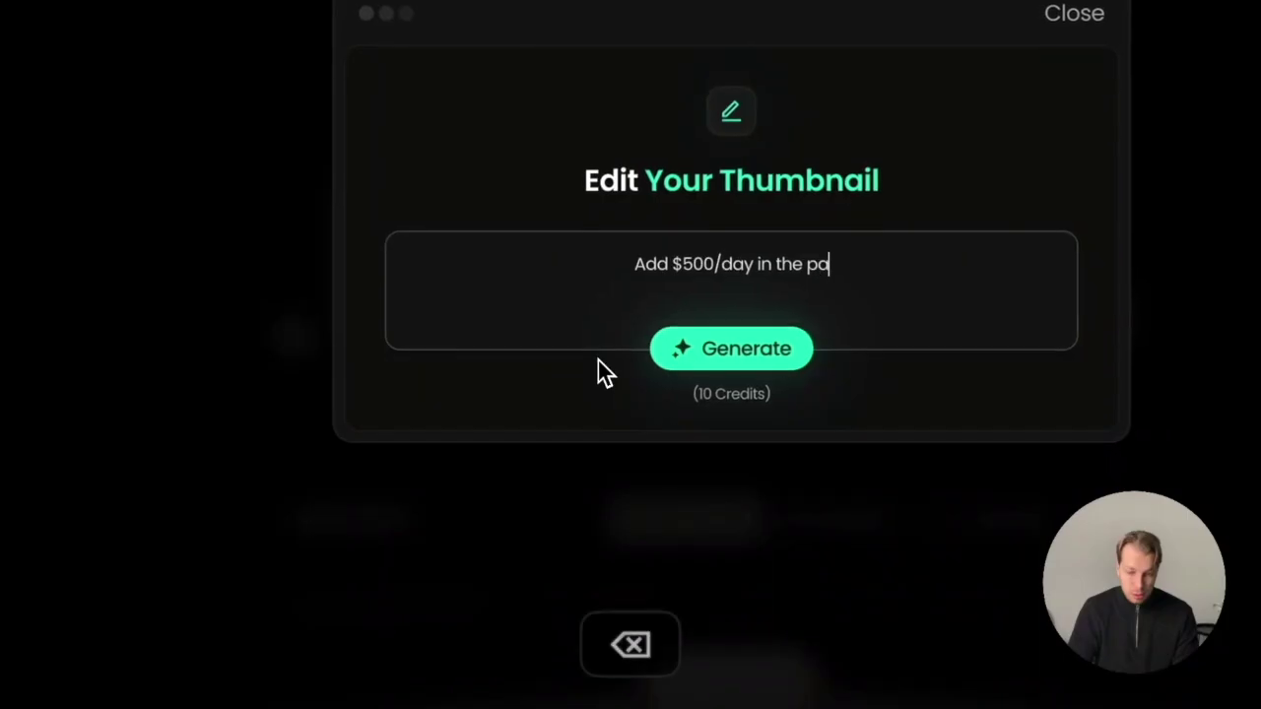
pyautogui.press('BackSpace')
pyautogui.press('BackSpace')
pyautogui.write('background as text')
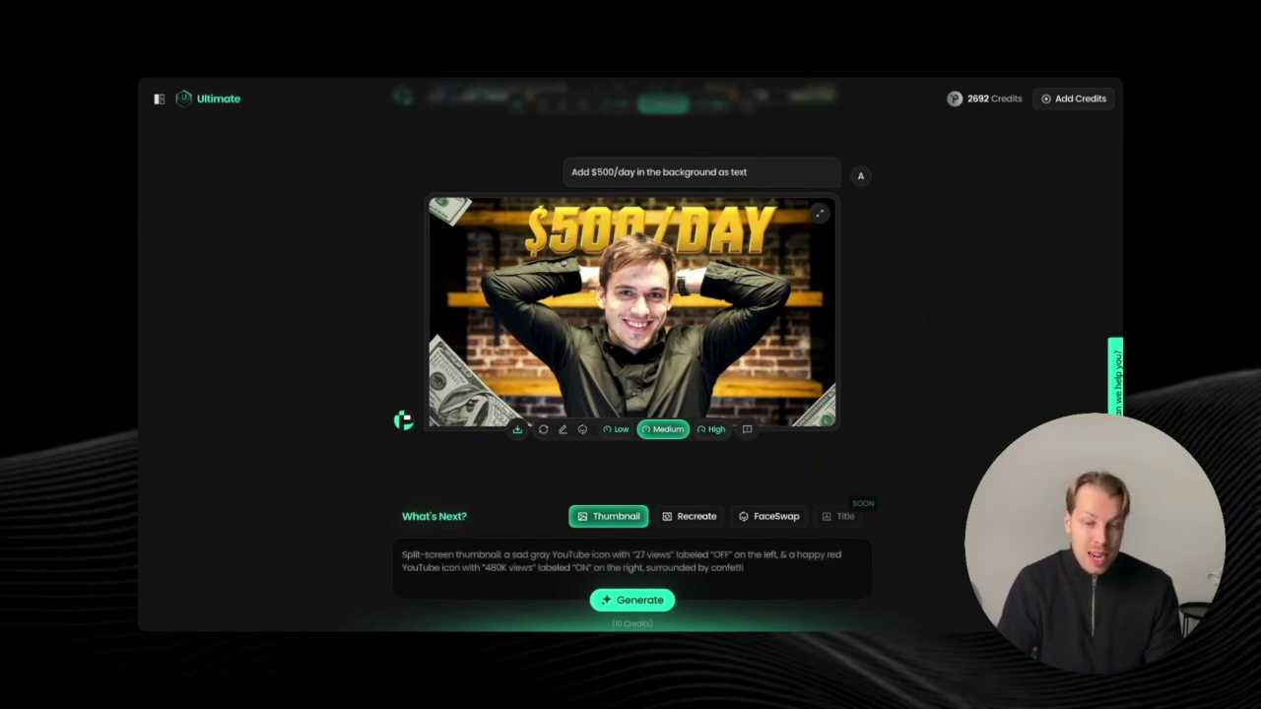
# Switch to the blank YouTube Thumbnail design in Canva, paste the text-free black-shirt thumbnail and enlarge it to fill the canvas.
pyautogui.scroll(1, 667, 247)
pyautogui.scroll(-1, 709, 249)
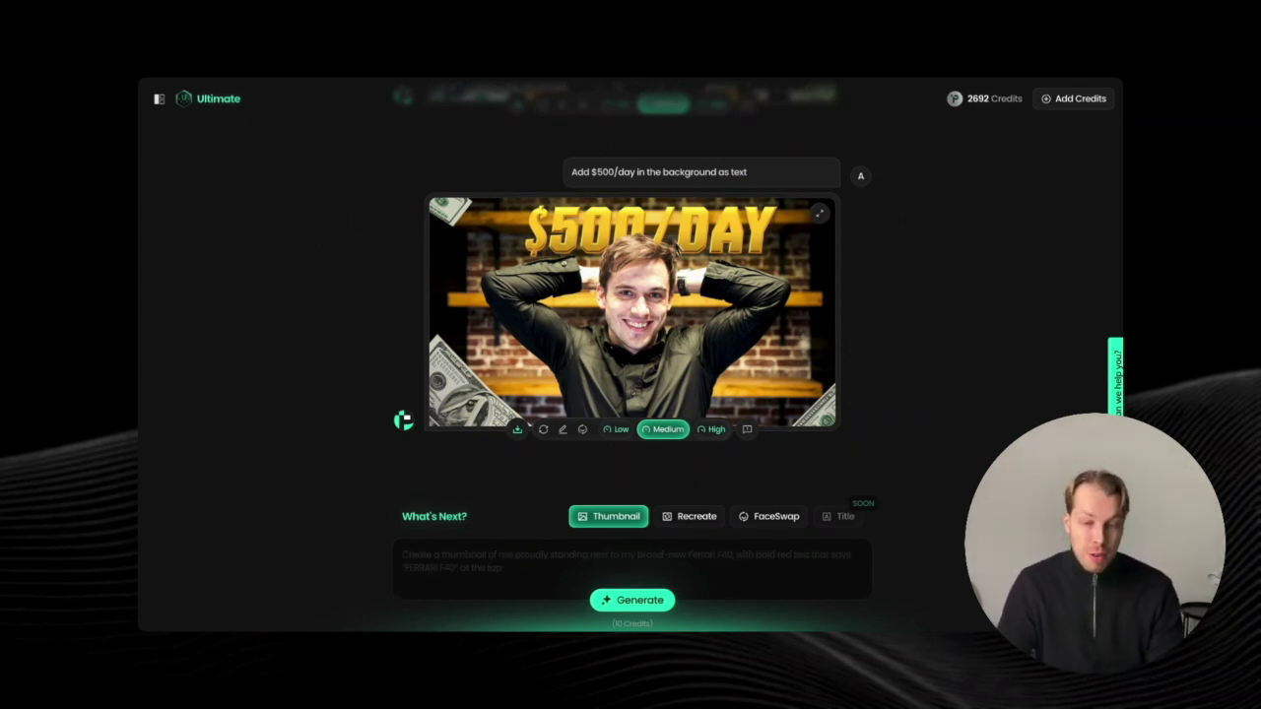
pyautogui.scroll(3, 722, 313)
pyautogui.scroll(-1, 747, 268)
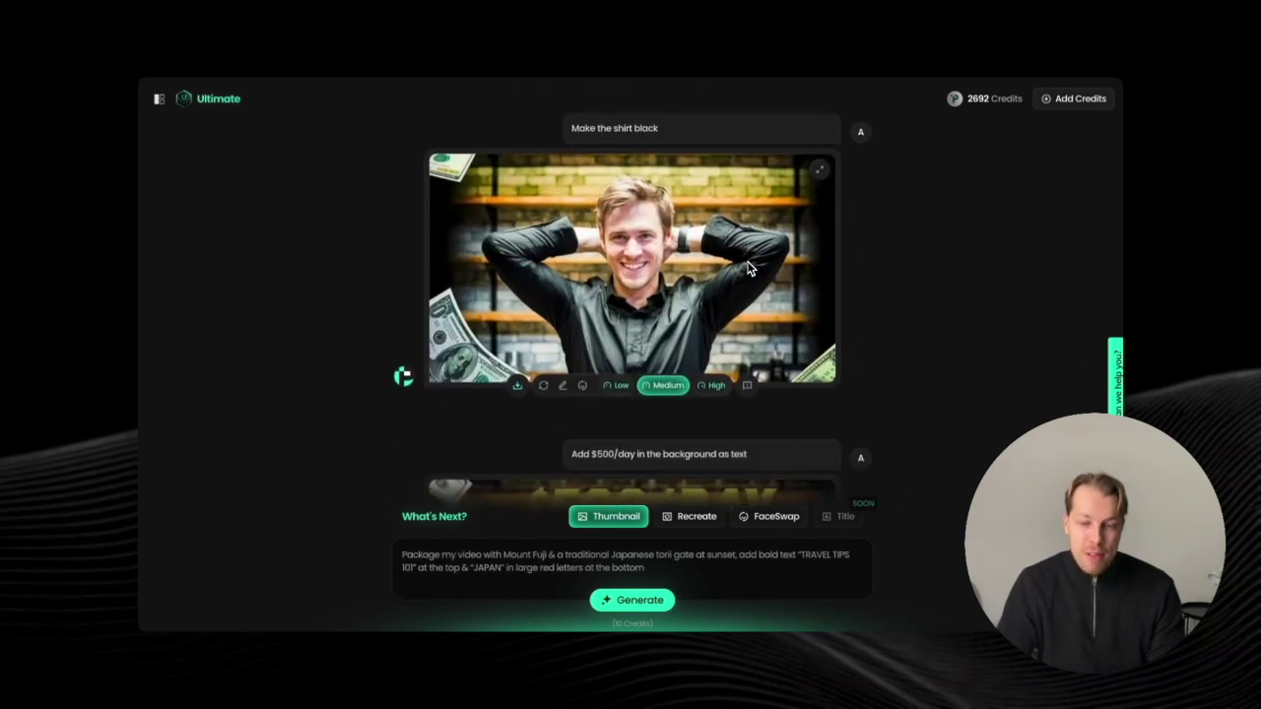
pyautogui.scroll(-3, 747, 268)
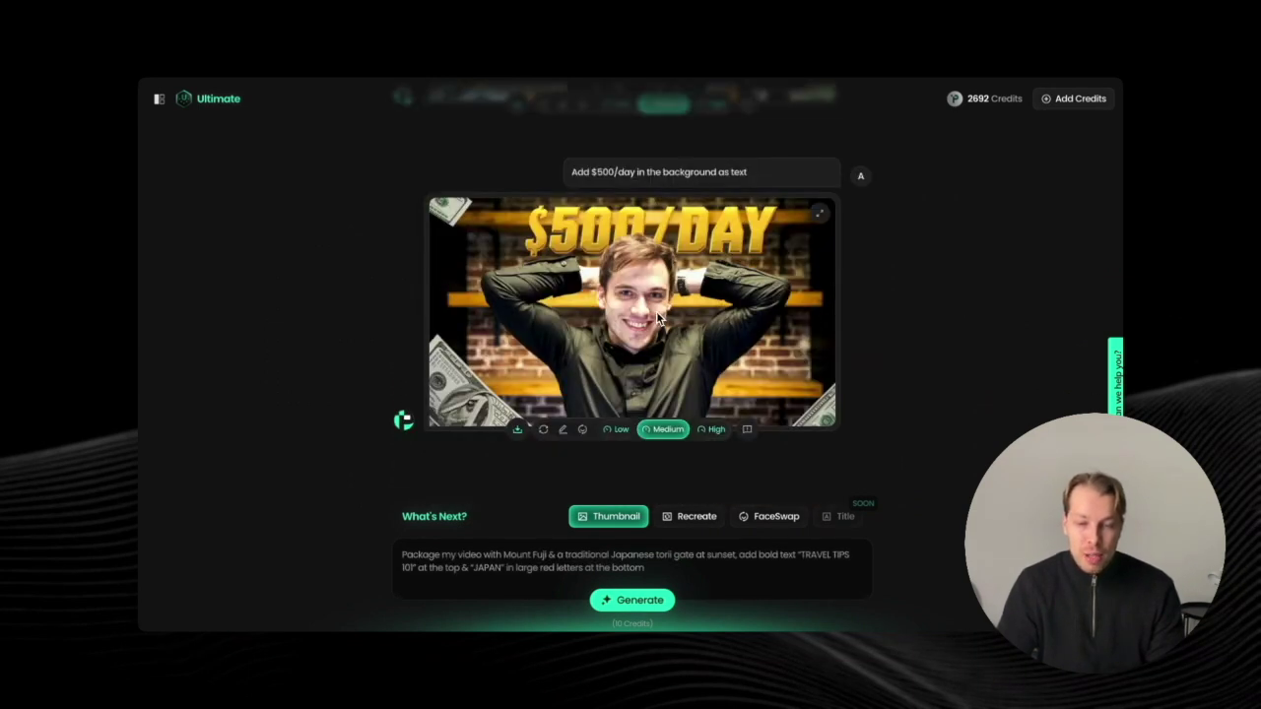
pyautogui.scroll(3, 655, 310)
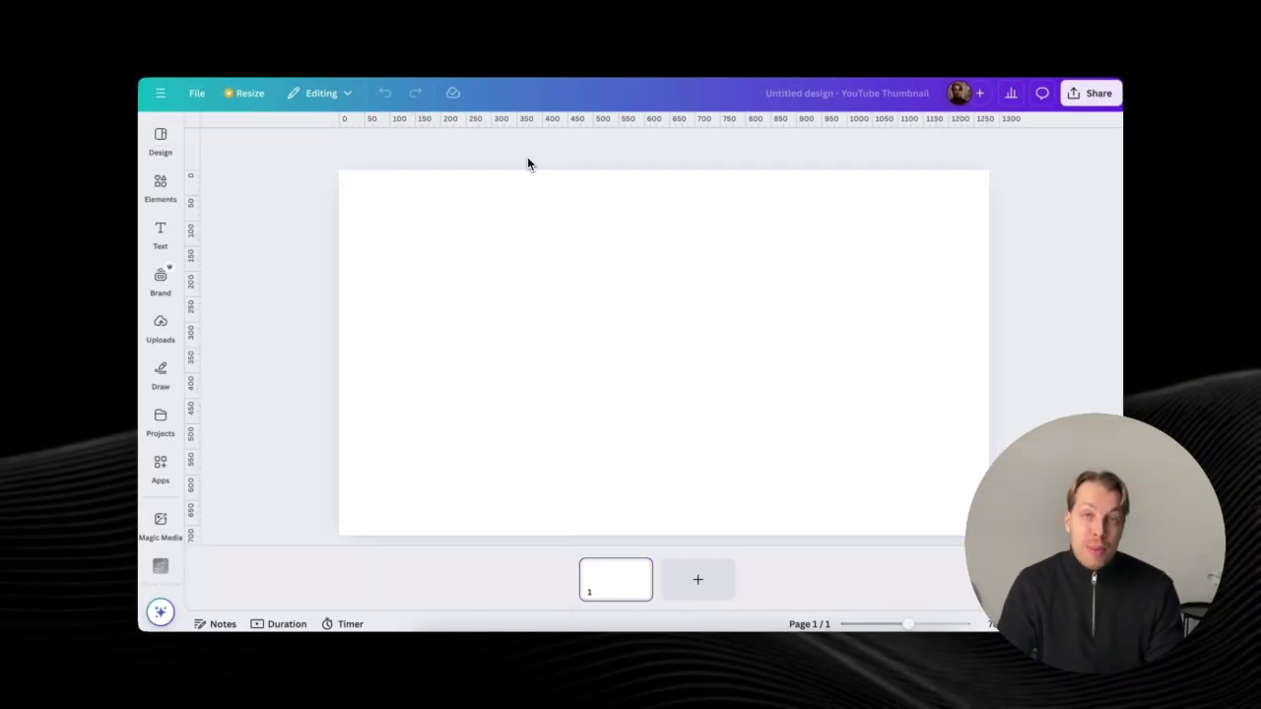
pyautogui.hotkey('ctrl', 'v')
pyautogui.moveTo(642, 347); pyautogui.dragTo(525, 276)
pyautogui.moveTo(749, 395); pyautogui.dragTo(989, 535)
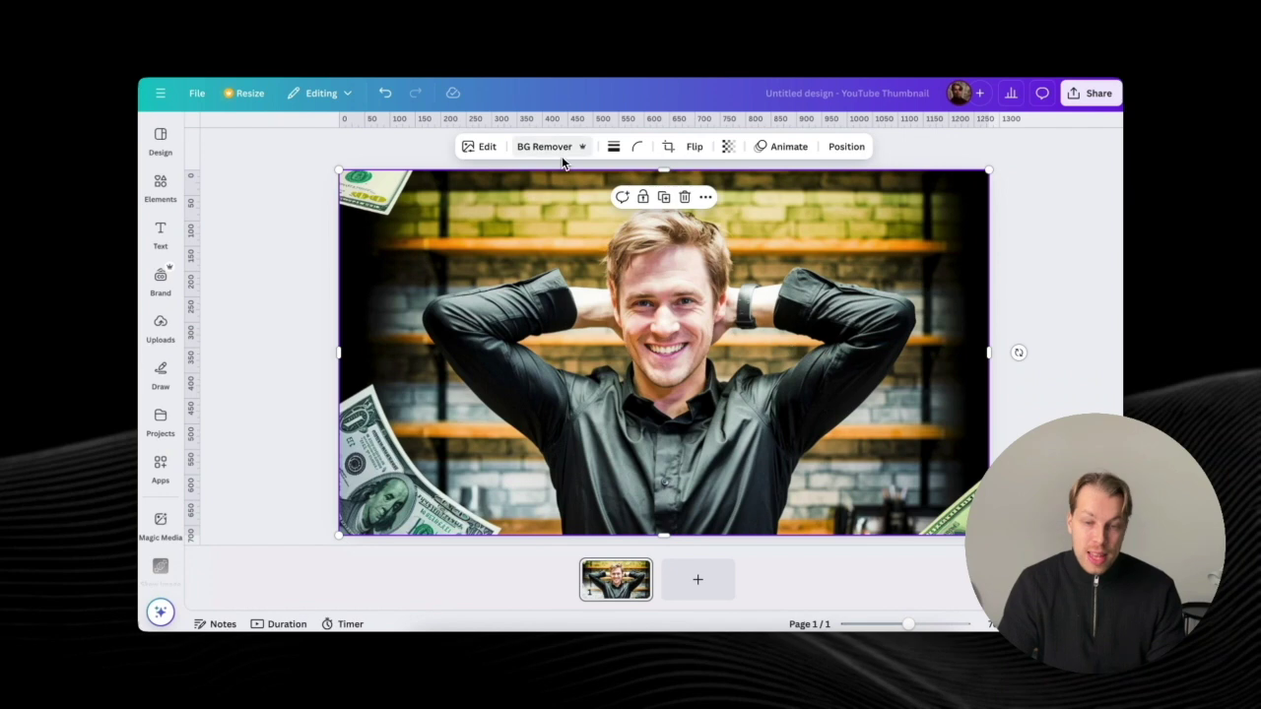
# Duplicate the thumbnail image, remove the copy's background and align the cut-out man exactly over the original.
pyautogui.press('super+c')
pyautogui.press('super+v')
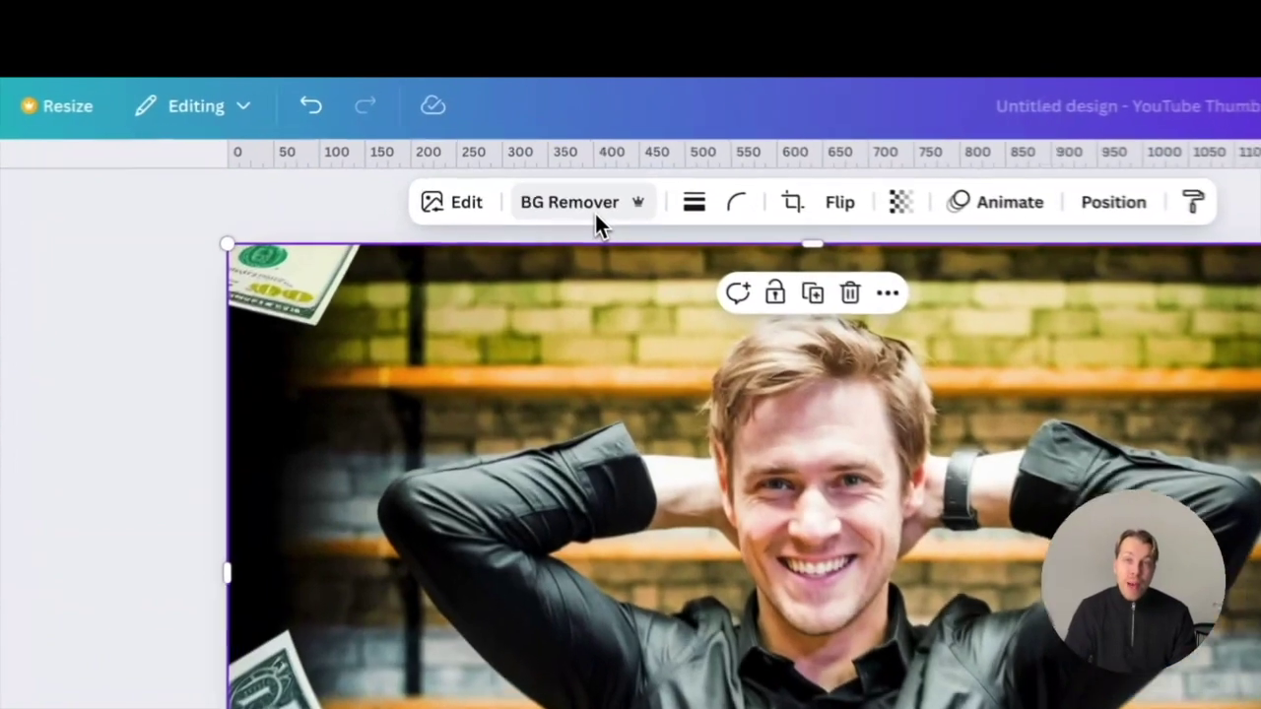
pyautogui.click(551, 153)
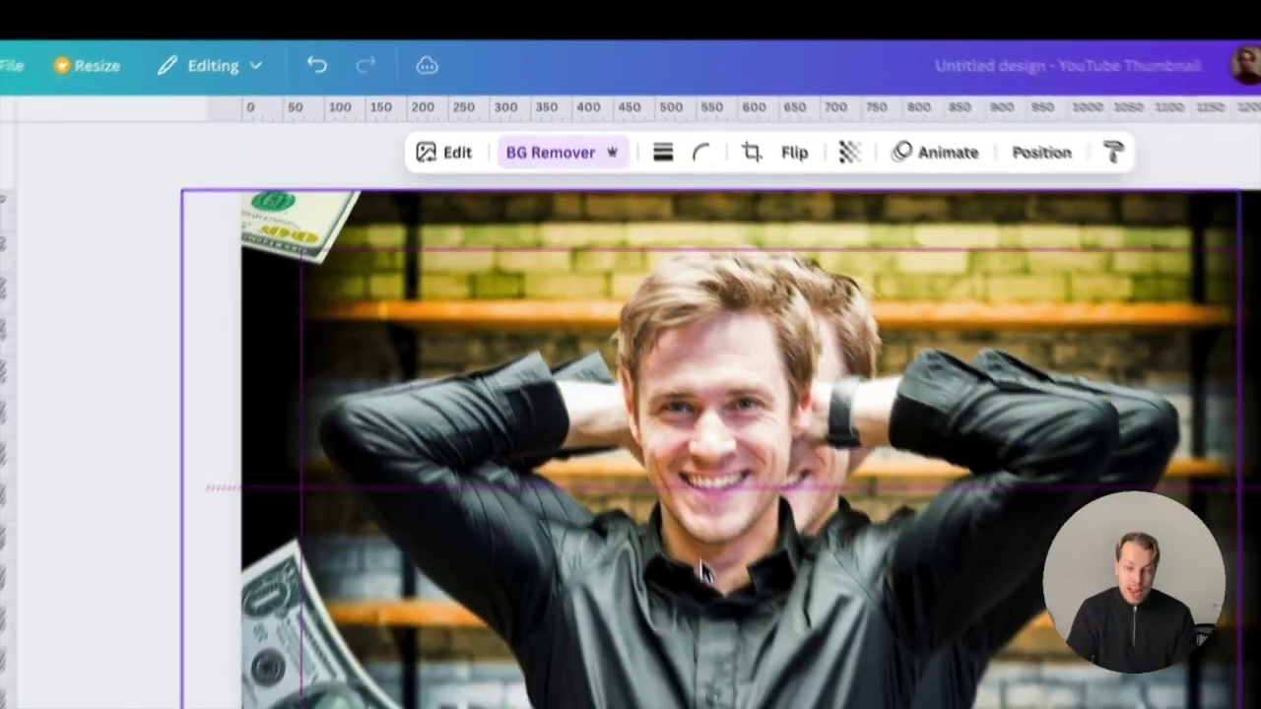
pyautogui.moveTo(700, 561); pyautogui.dragTo(742, 564)
pyautogui.moveTo(728, 441); pyautogui.dragTo(754, 430)
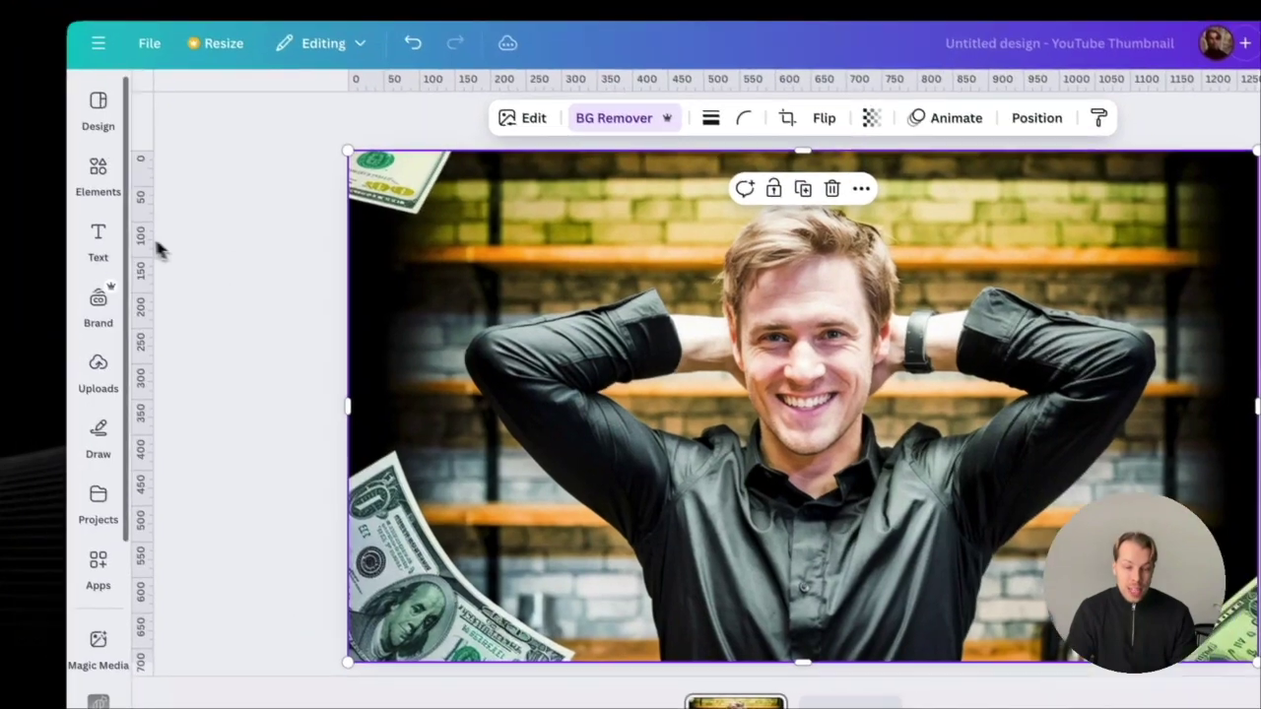
# Add a heading to the design with the text "$500/days".
pyautogui.click(98, 241)
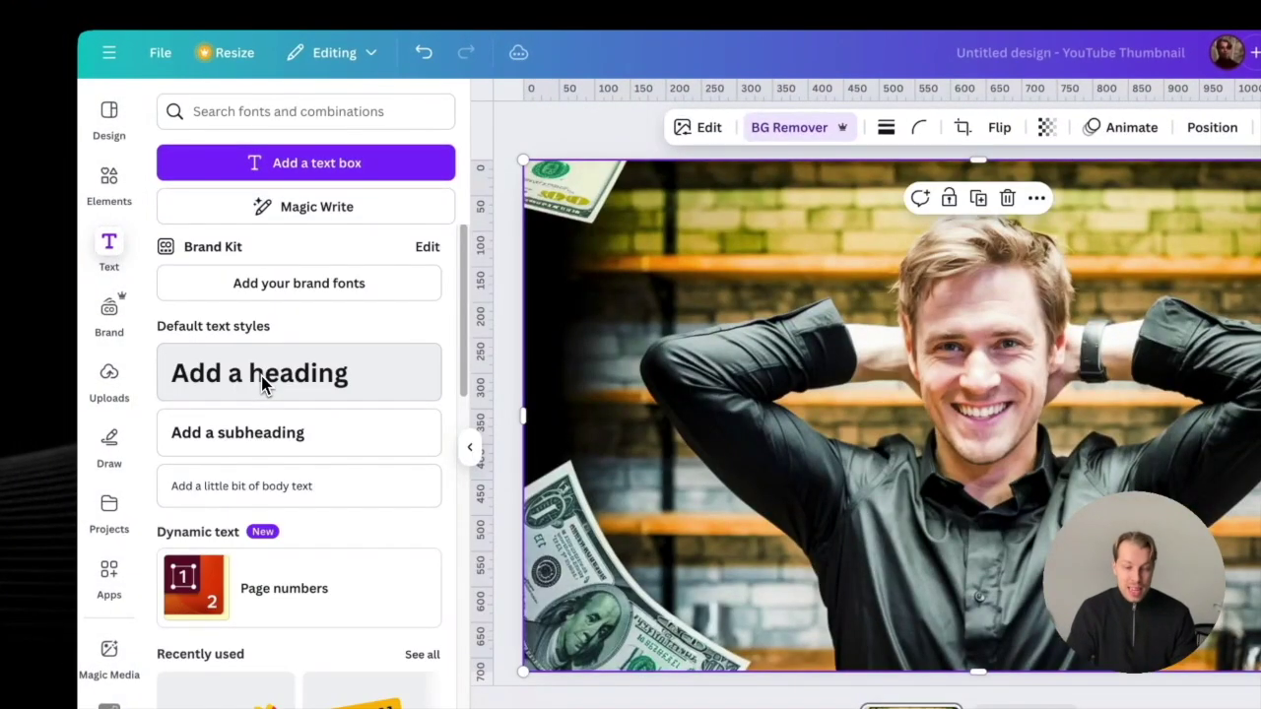
pyautogui.click(262, 376)
pyautogui.doubleClick(918, 414)
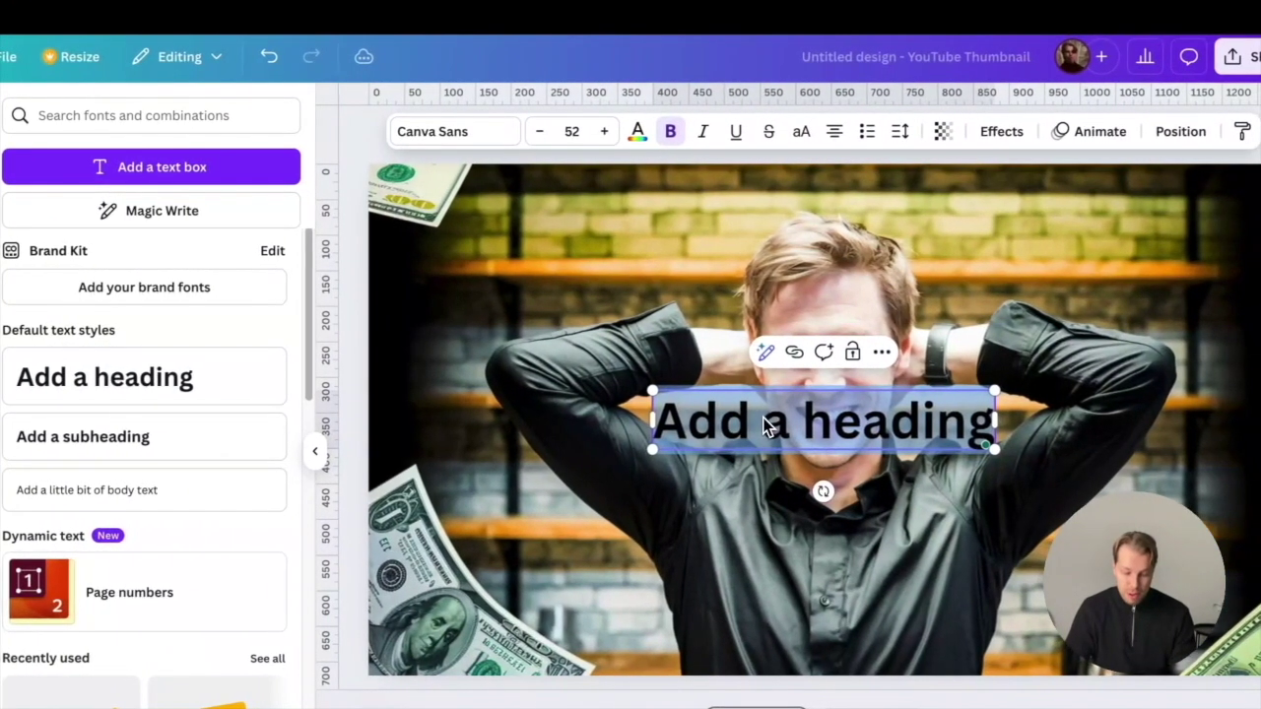
pyautogui.write('$500/days')
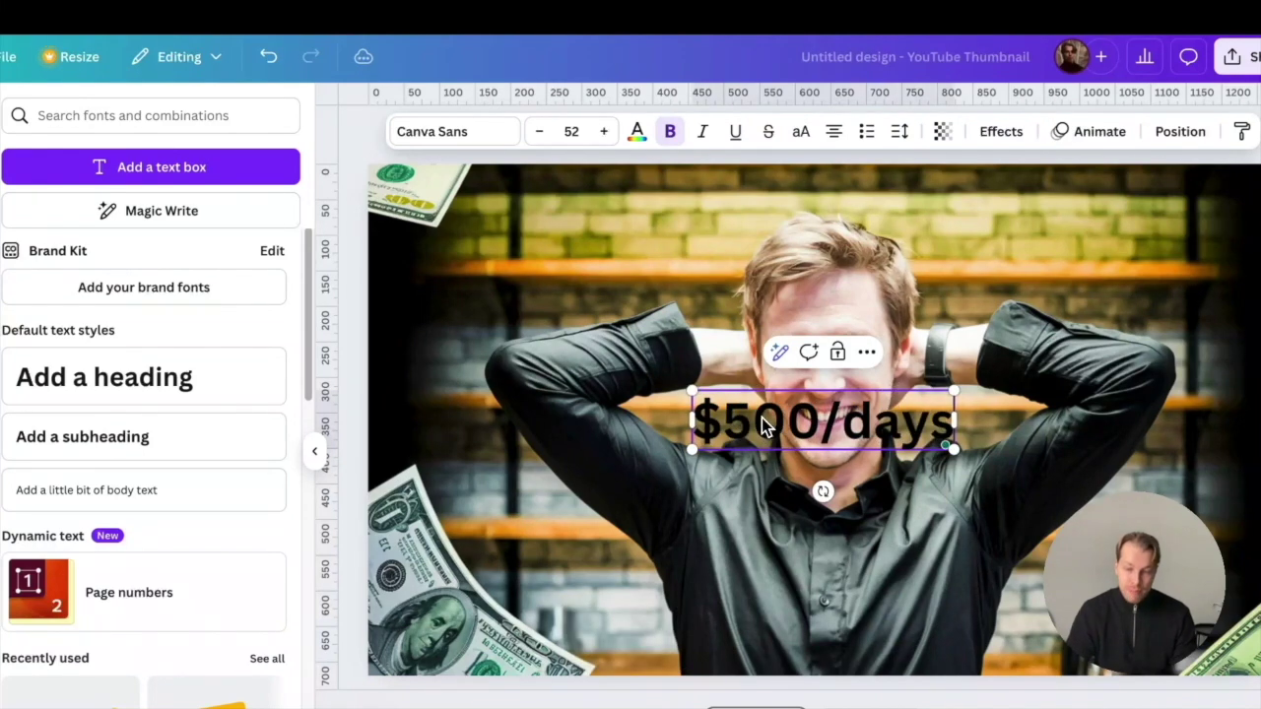
# Shorten the heading to "$500/day" and enlarge it to about font size 158 across the upper part of the thumbnail.
pyautogui.press('BackSpace')
pyautogui.press('Escape')
pyautogui.click(575, 134)
pyautogui.write('125')
pyautogui.press('Return')
pyautogui.moveTo(1106, 312); pyautogui.dragTo(1259, 343)
# Colour the "$500/day" heading white and apply the Lift text effect with an intensity of 100.
pyautogui.click(519, 72)
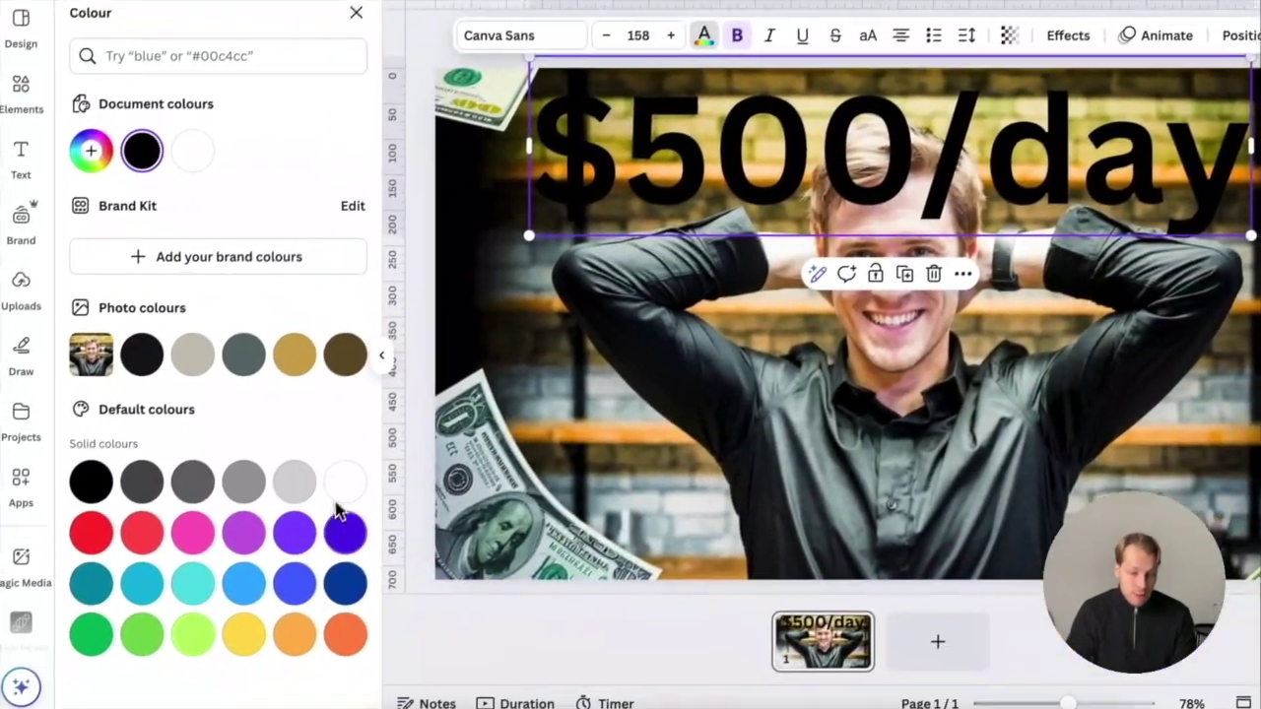
pyautogui.click(345, 483)
pyautogui.click(1068, 35)
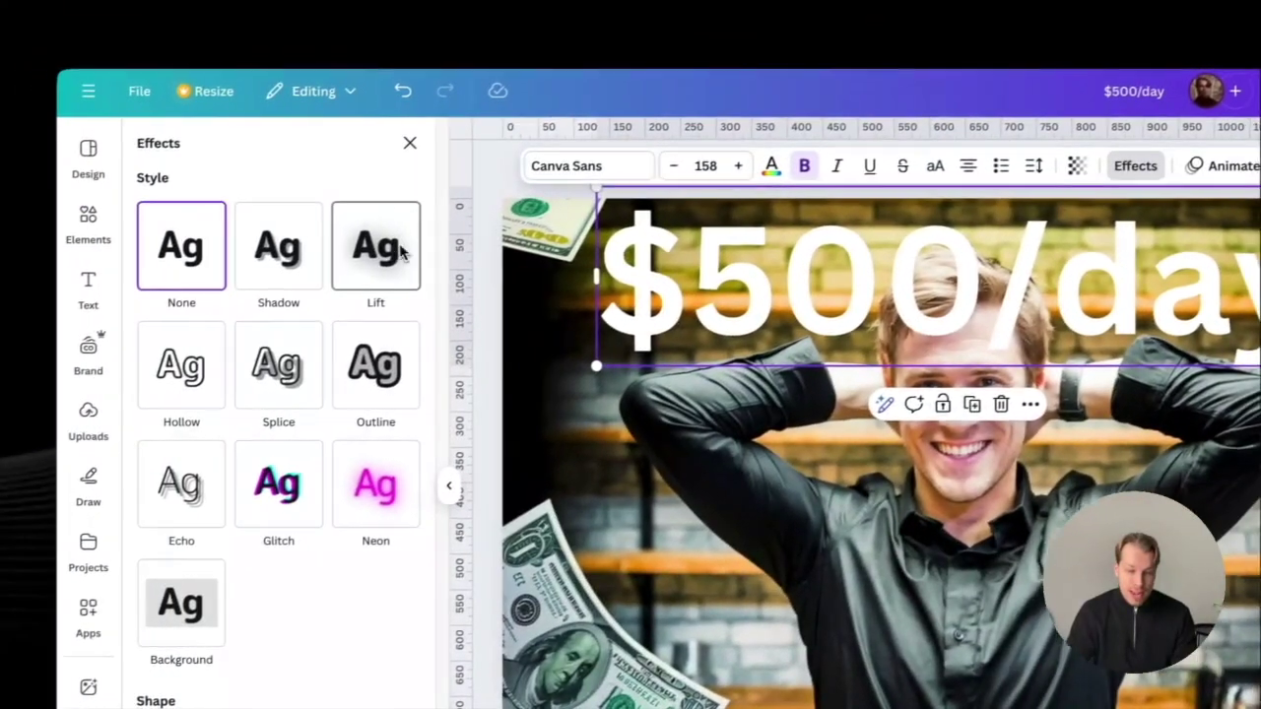
pyautogui.click(225, 251)
pyautogui.moveTo(72, 370); pyautogui.dragTo(268, 379)
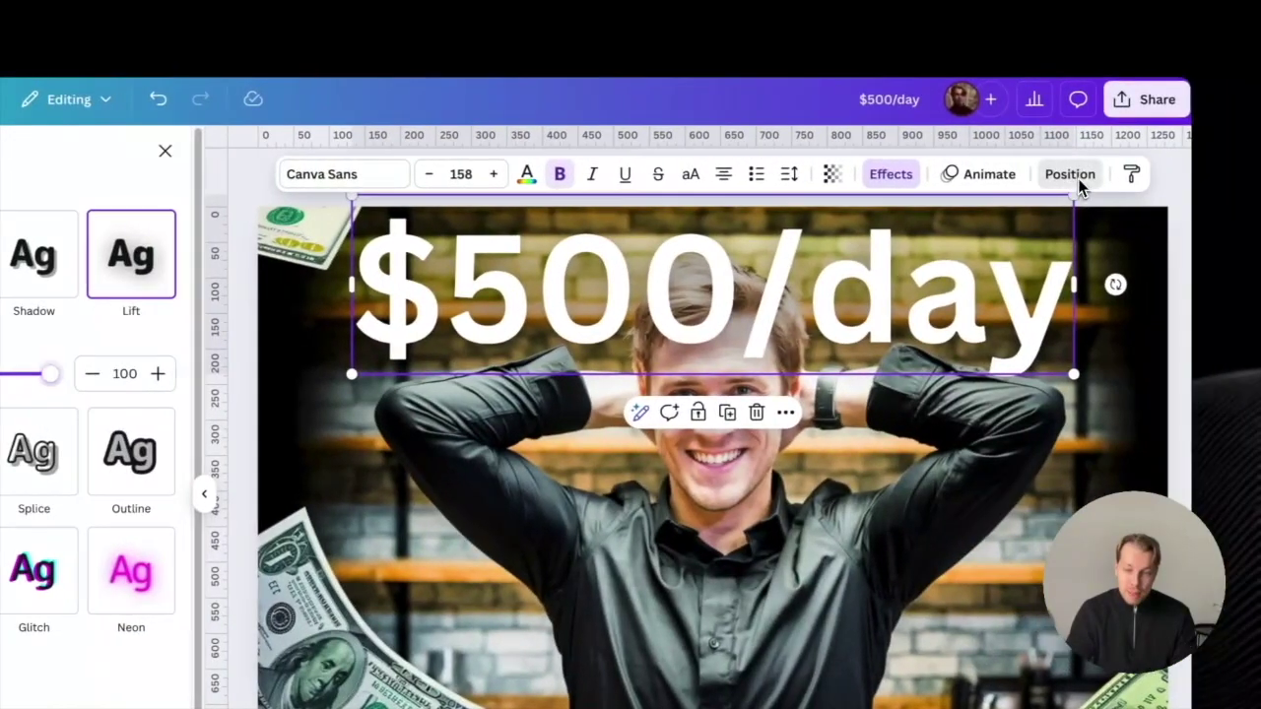
# Move the "$500/day" text layer between the cut-out man and the background image so it sits behind his head.
pyautogui.click(1064, 171)
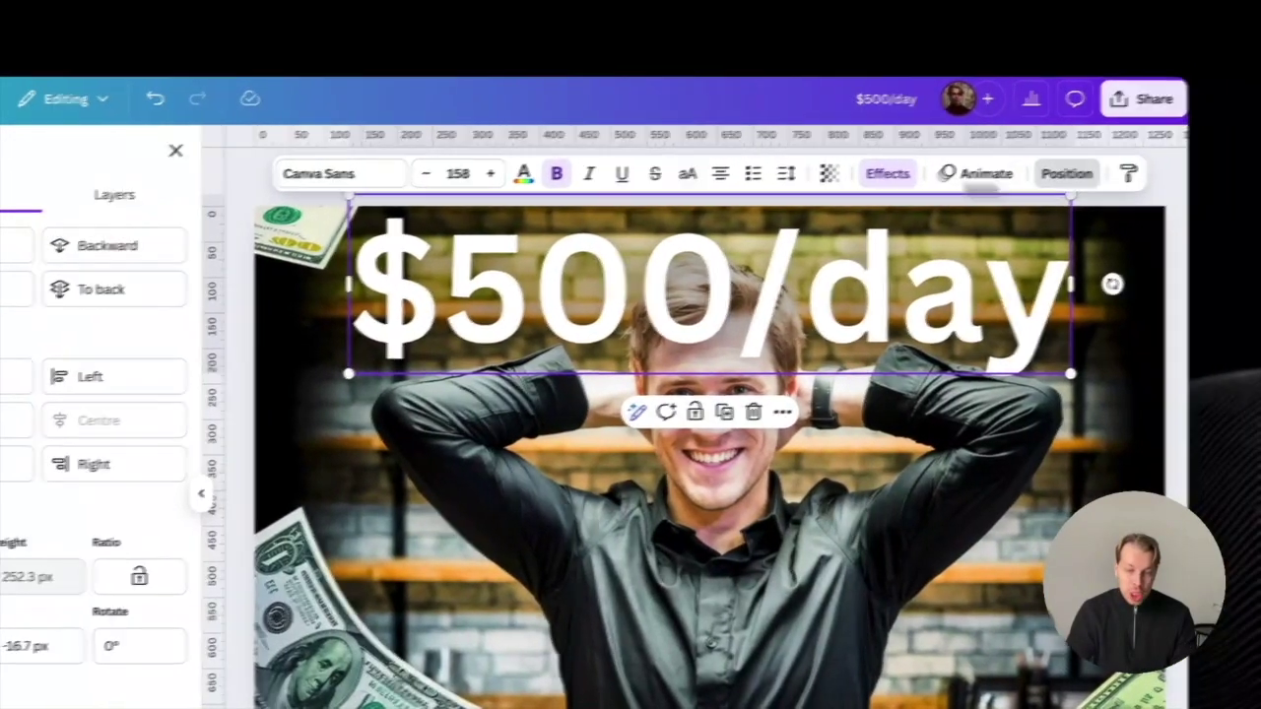
pyautogui.click(367, 164)
pyautogui.moveTo(223, 264); pyautogui.dragTo(257, 334)
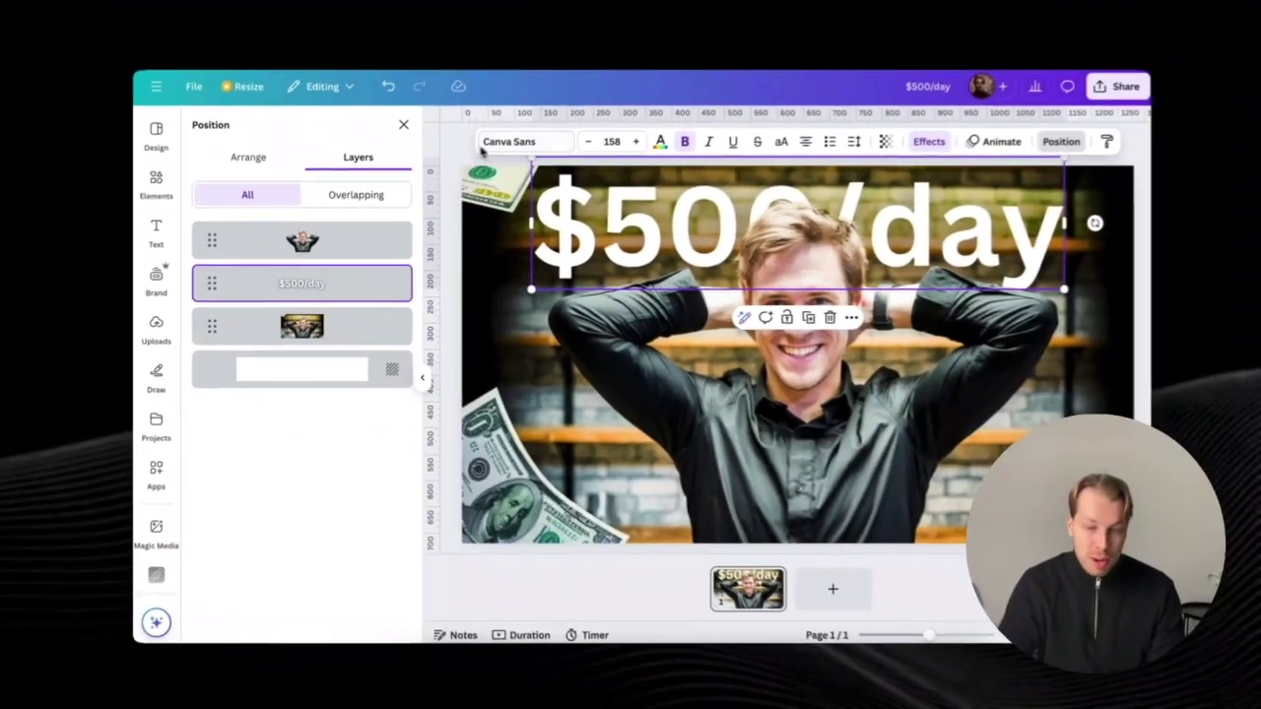
pyautogui.click(512, 106)
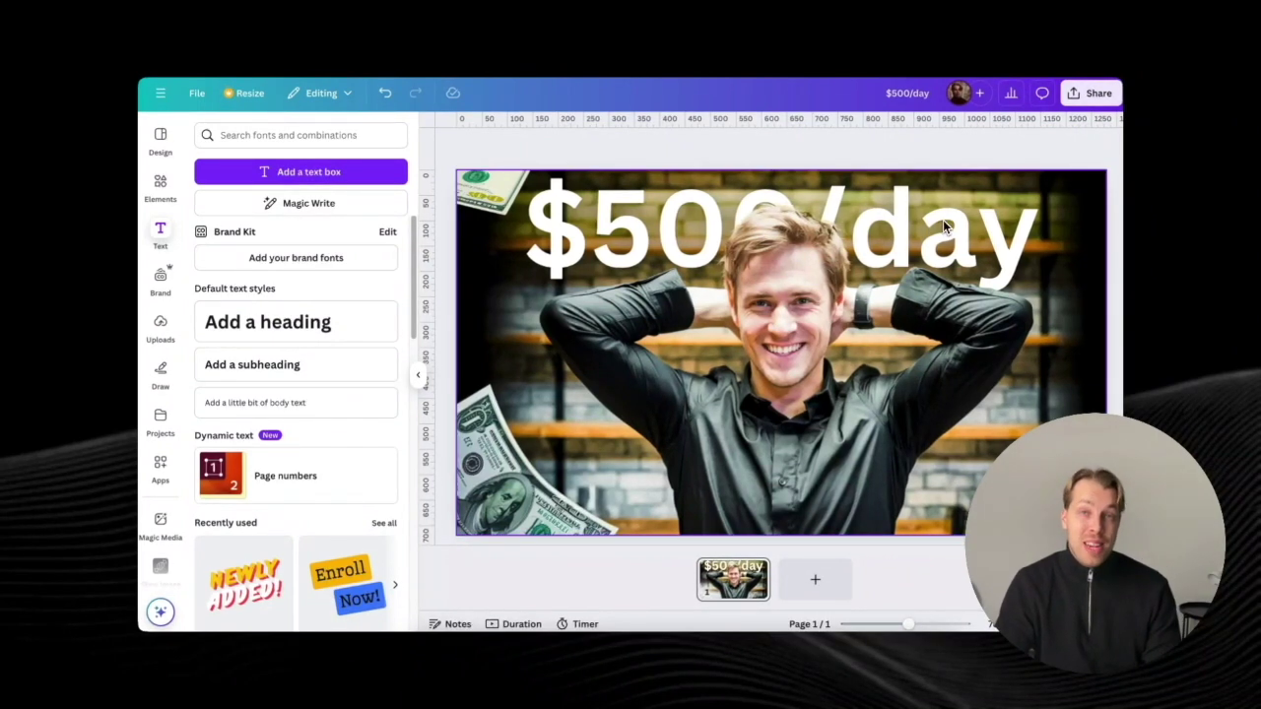
# Change the colour of the "$500/day" heading to the default solid yellow.
pyautogui.click(711, 217)
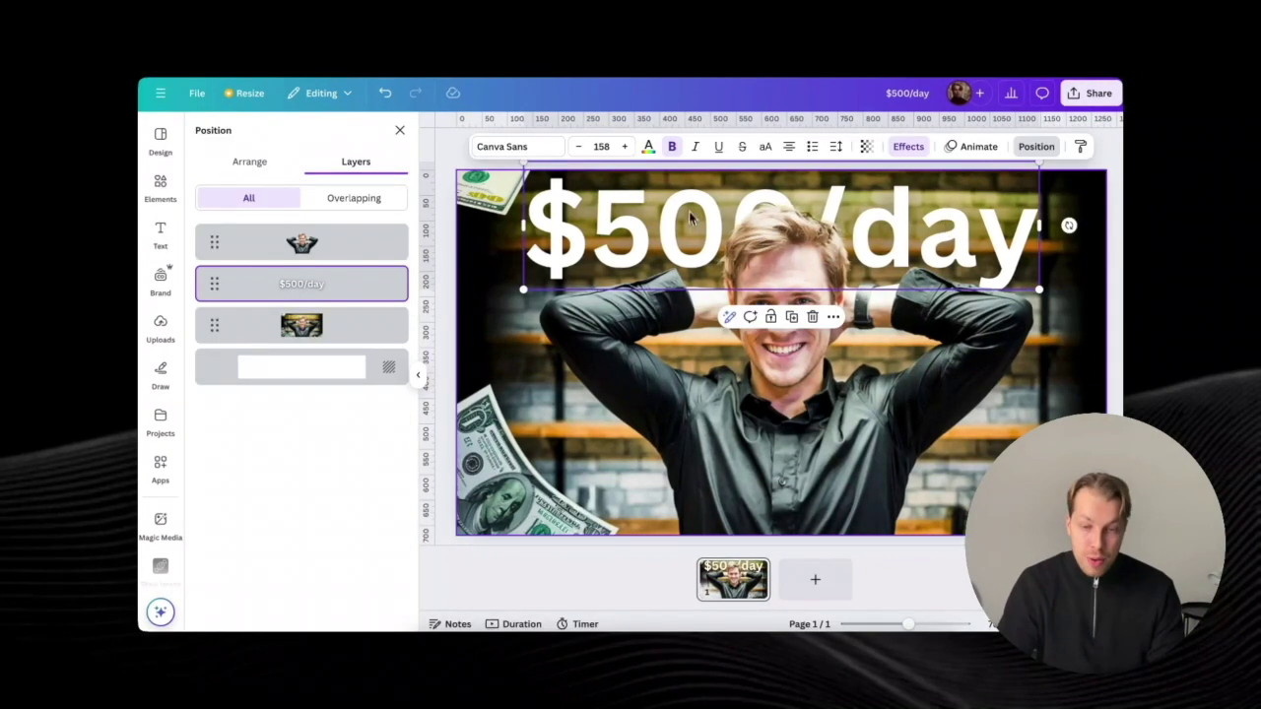
pyautogui.click(648, 148)
pyautogui.click(320, 578)
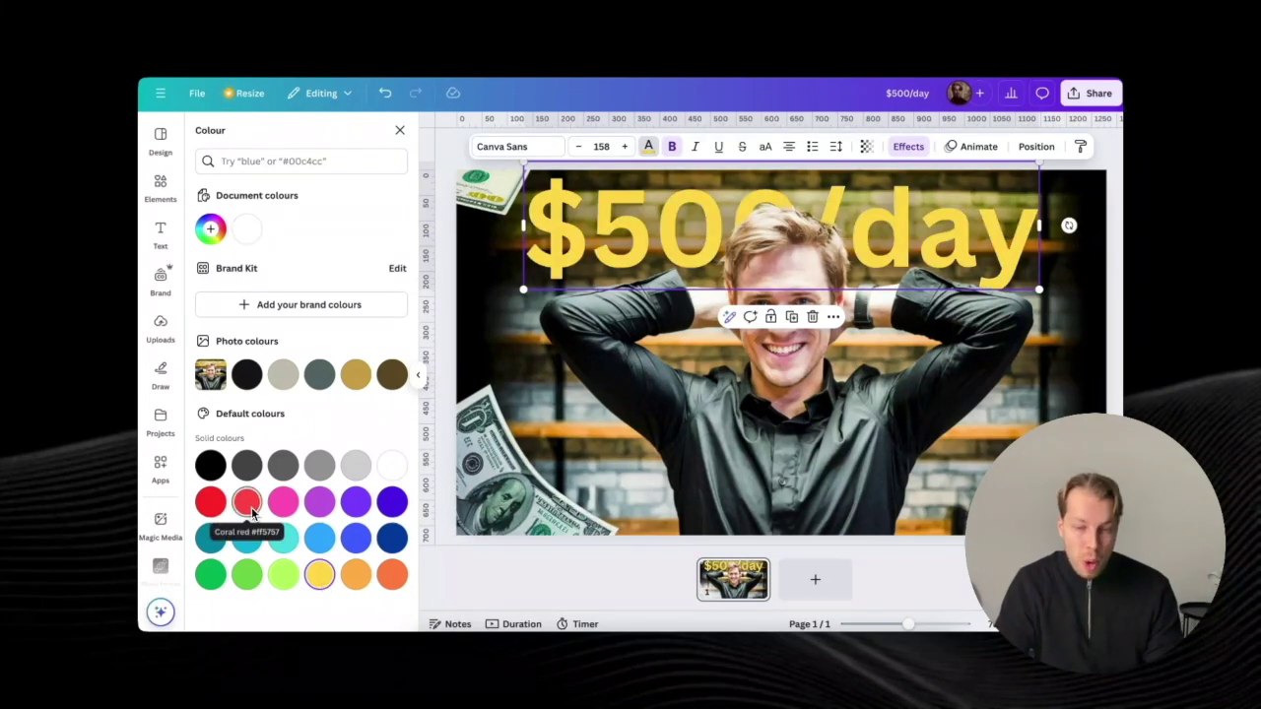
# Browse the ready-made font combinations for alternative text styles.
pyautogui.click(166, 243)
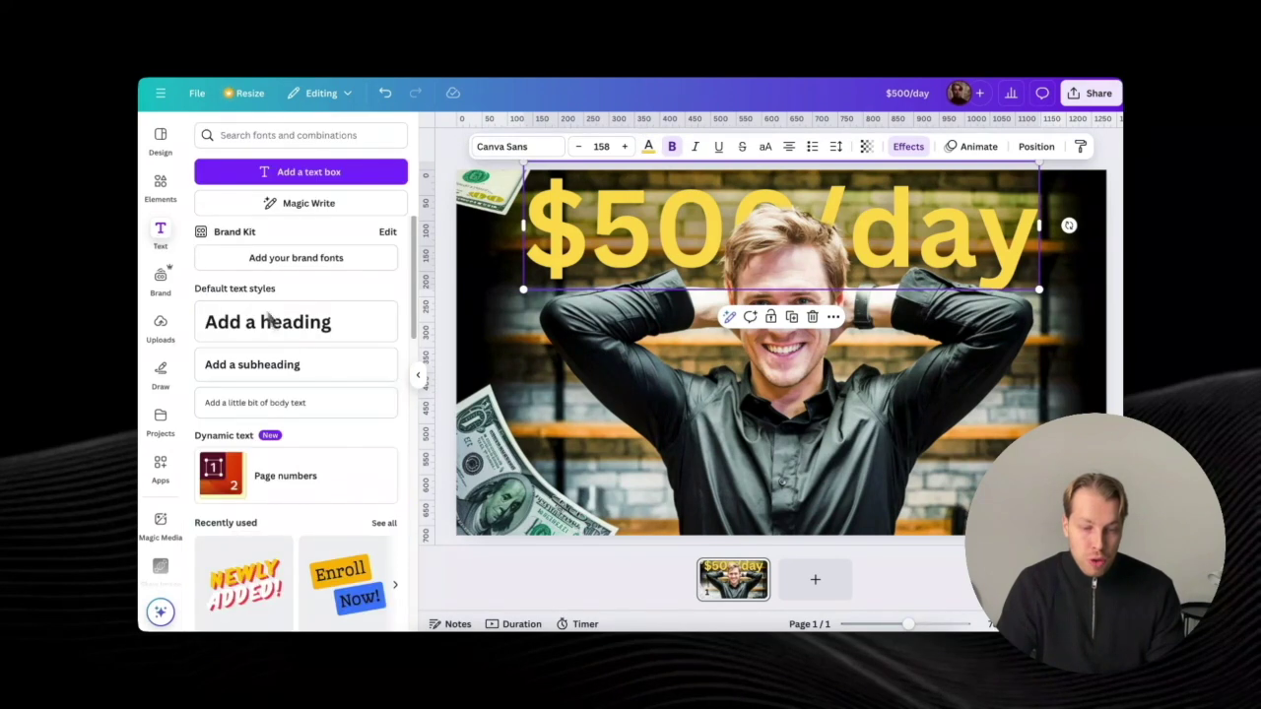
pyautogui.scroll(-5, 334, 404)
pyautogui.scroll(-4, 335, 404)
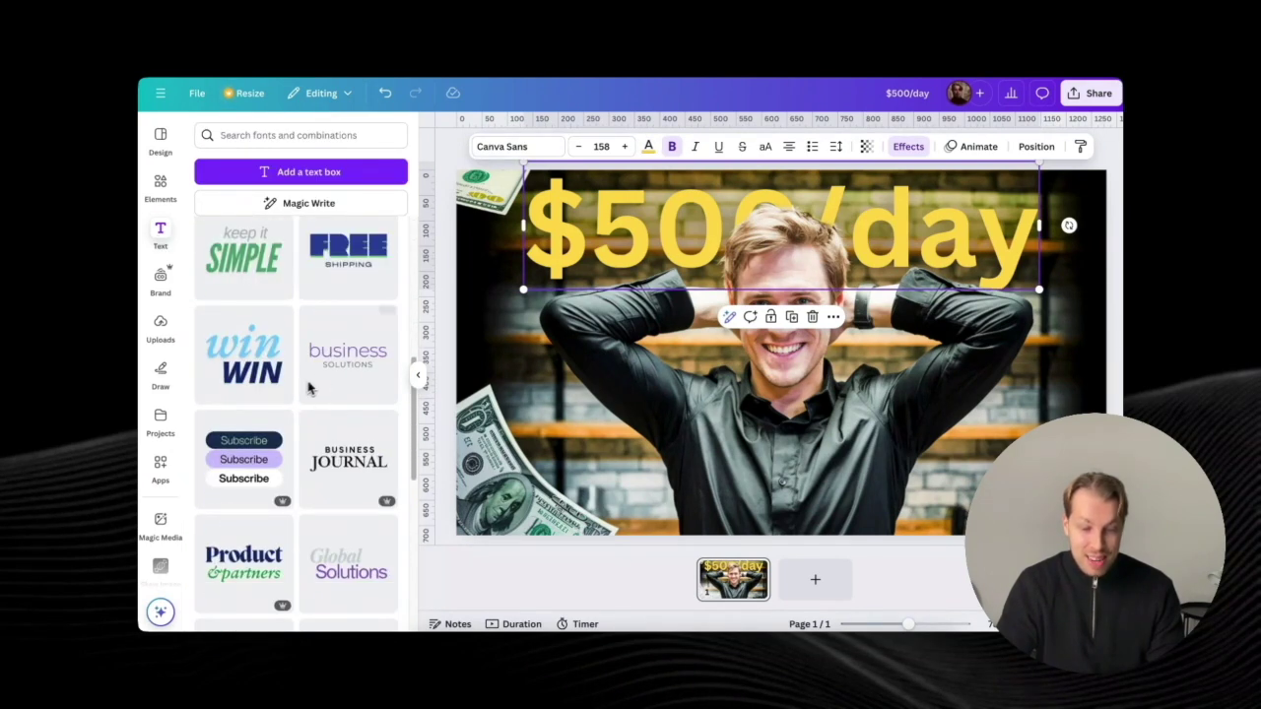
pyautogui.scroll(-2, 315, 399)
pyautogui.scroll(-3, 259, 422)
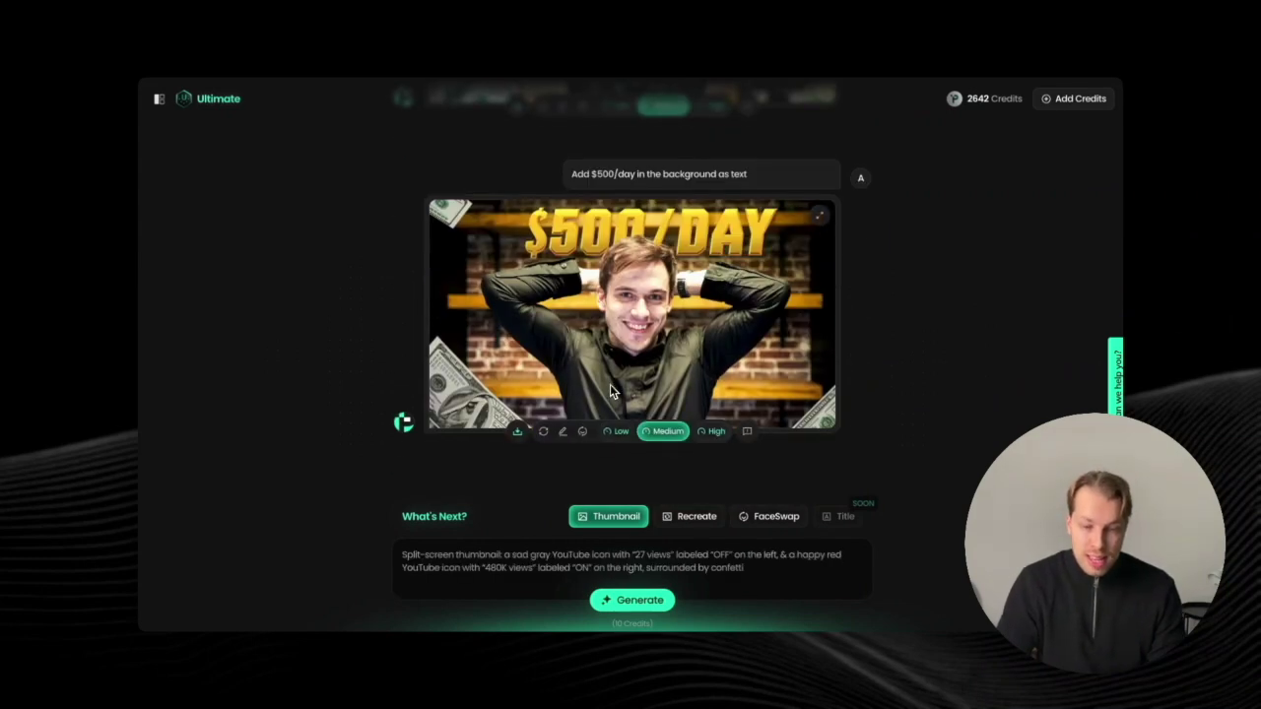
# Switch to the AI thumbnail generator and run FaceSwap on the thumbnail with the gold "$500/DAY" text.
pyautogui.scroll(3, 611, 379)
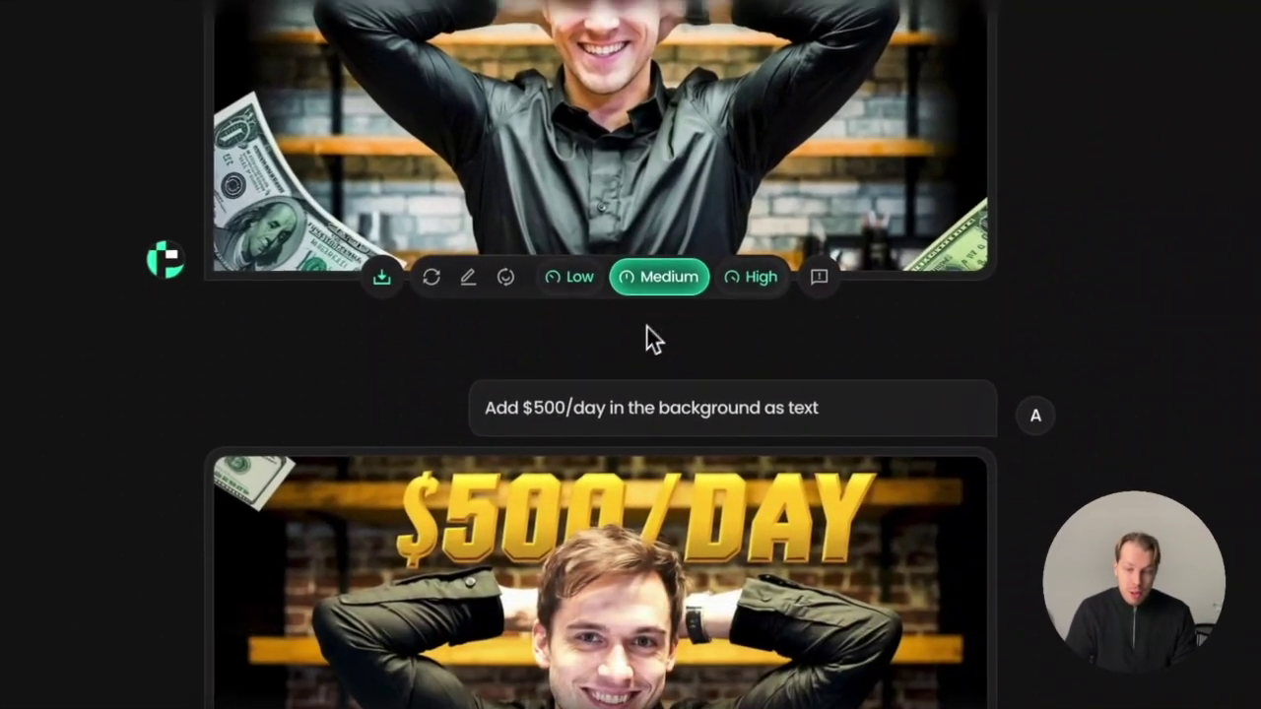
pyautogui.scroll(-3, 640, 334)
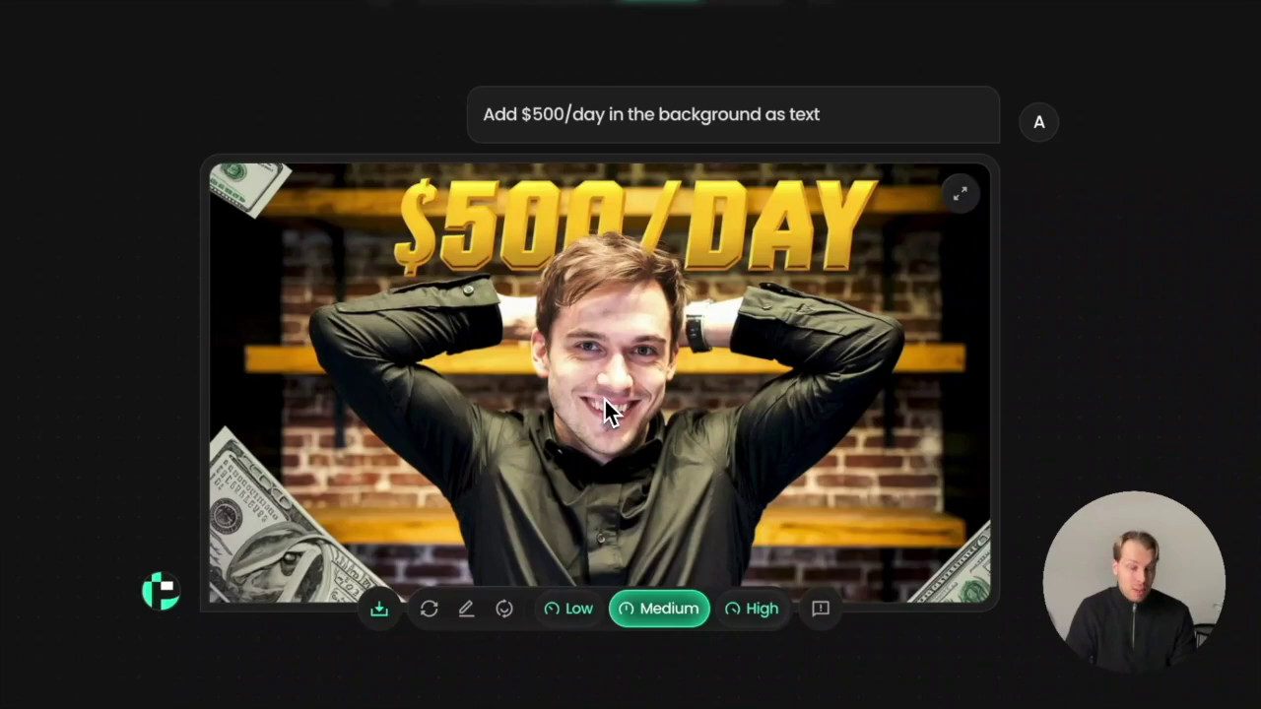
pyautogui.scroll(5, 604, 417)
pyautogui.scroll(-5, 623, 378)
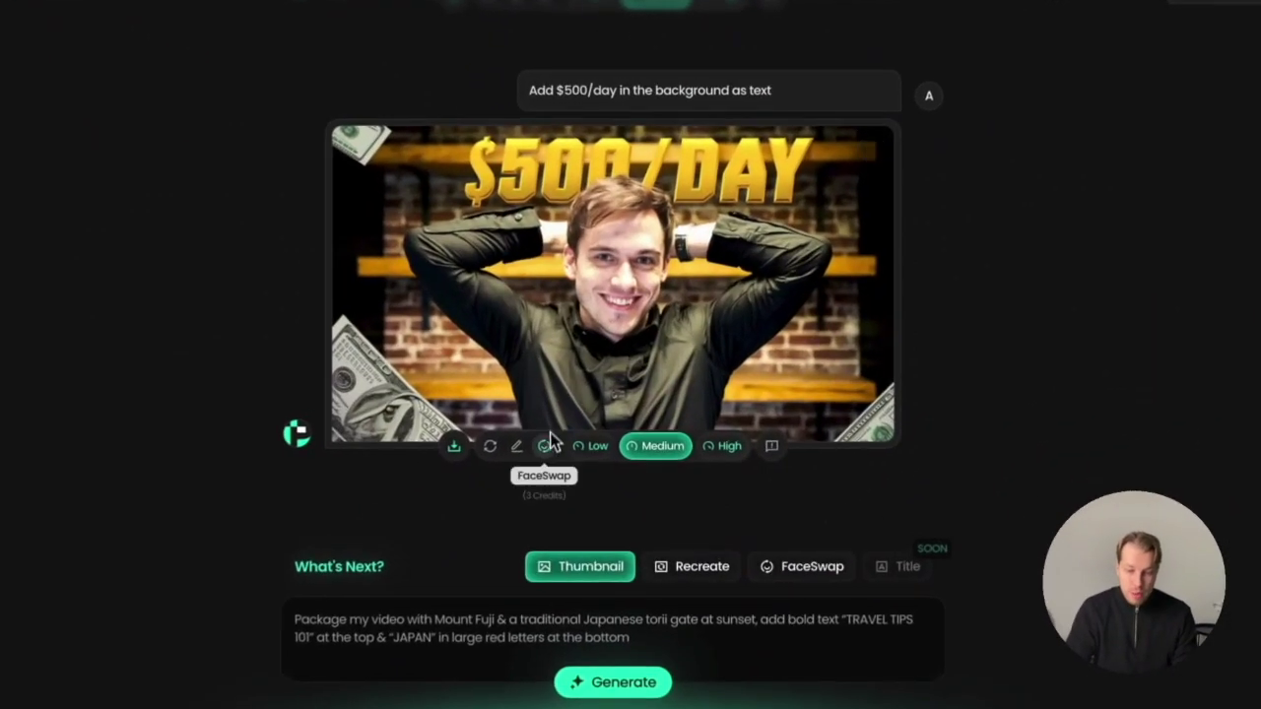
pyautogui.click(545, 449)
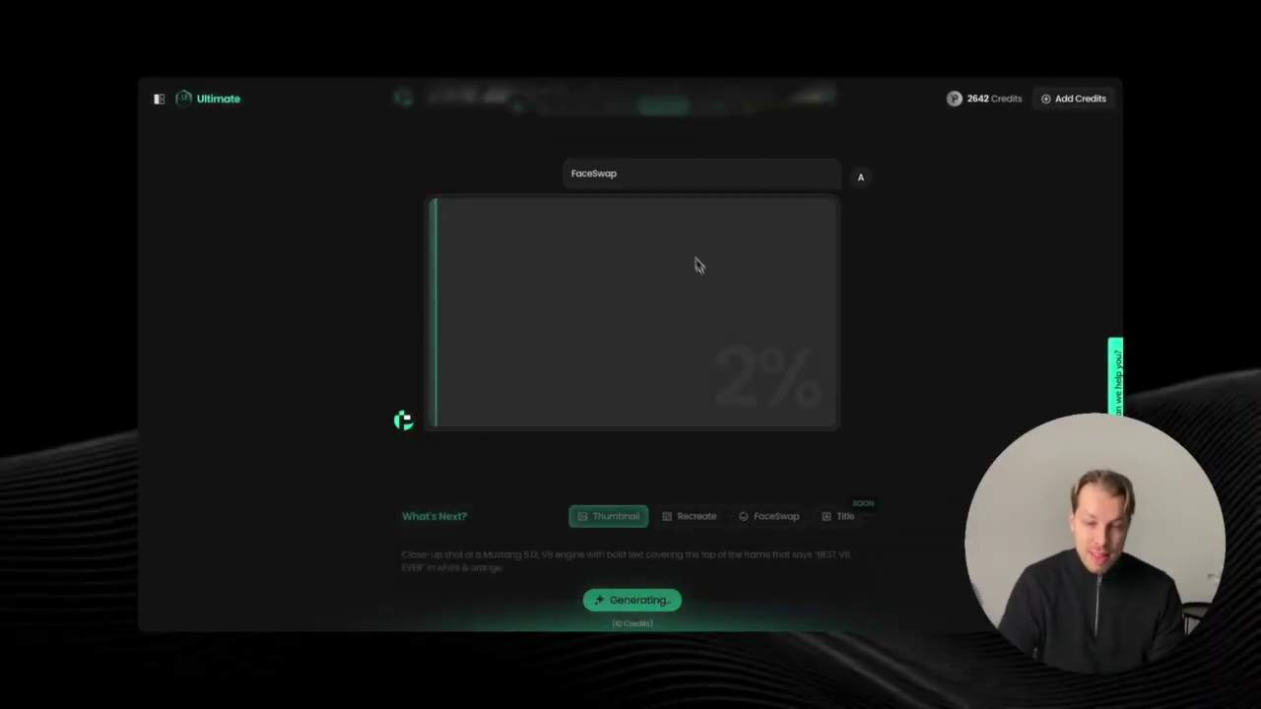
# Compare the face-swapped "$500/DAY" thumbnail with the version before the swap and inspect the new face enlarged.
pyautogui.scroll(3, 678, 230)
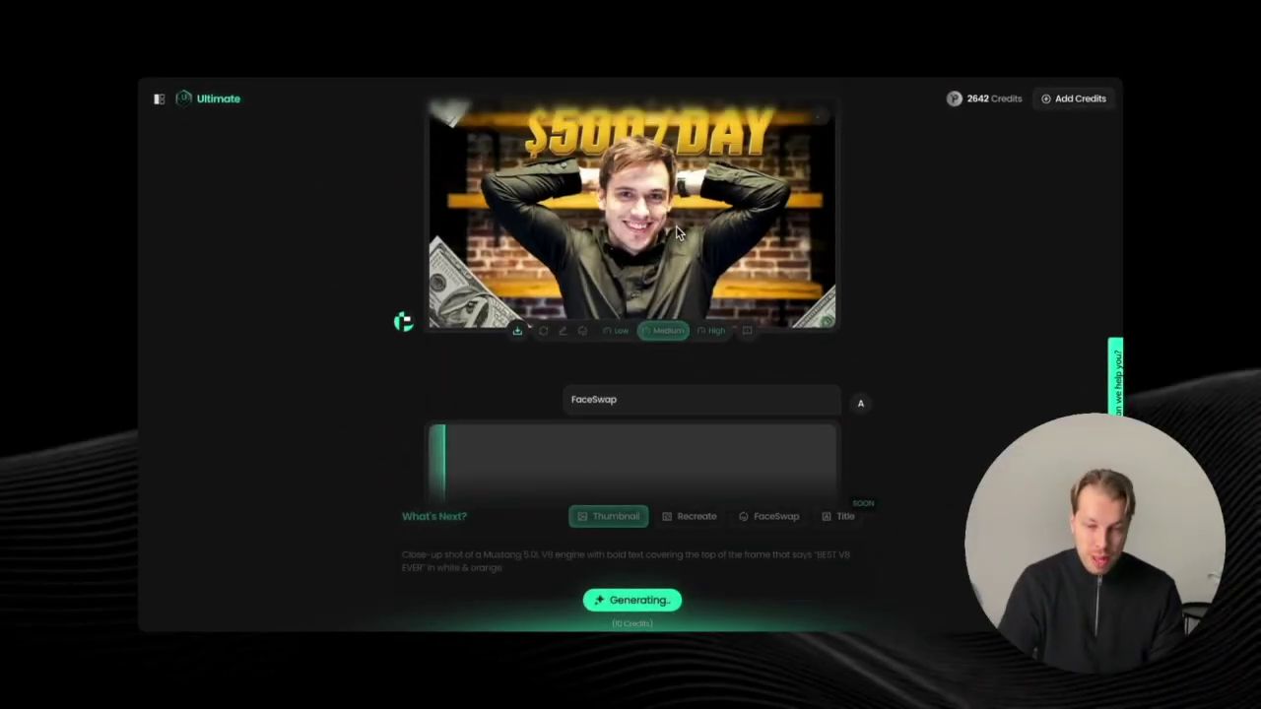
pyautogui.scroll(-3, 633, 231)
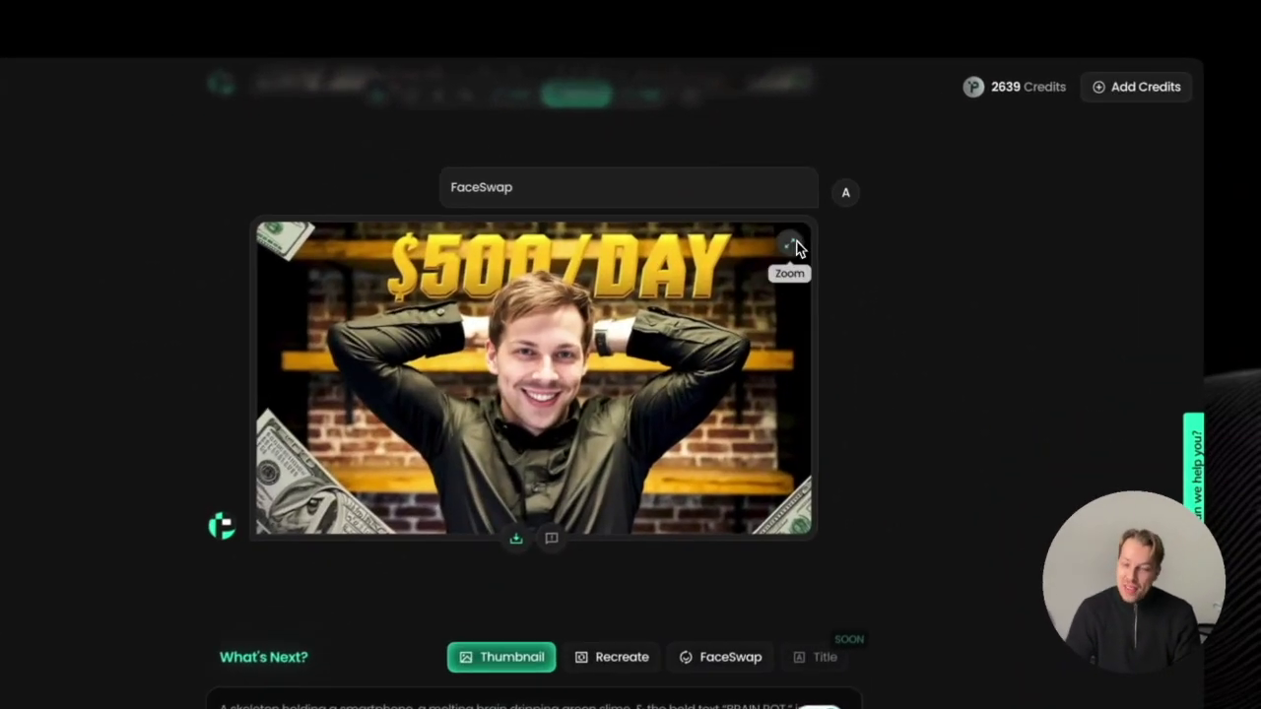
pyautogui.click(820, 213)
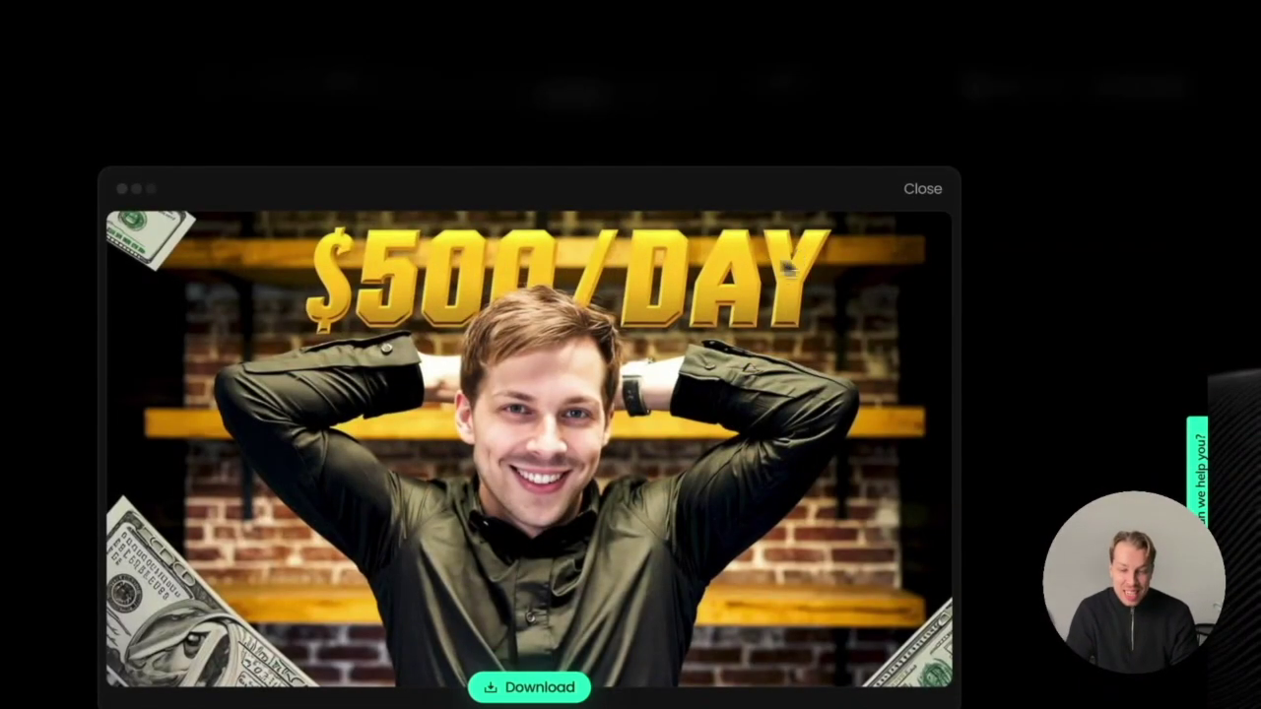
pyautogui.click(926, 191)
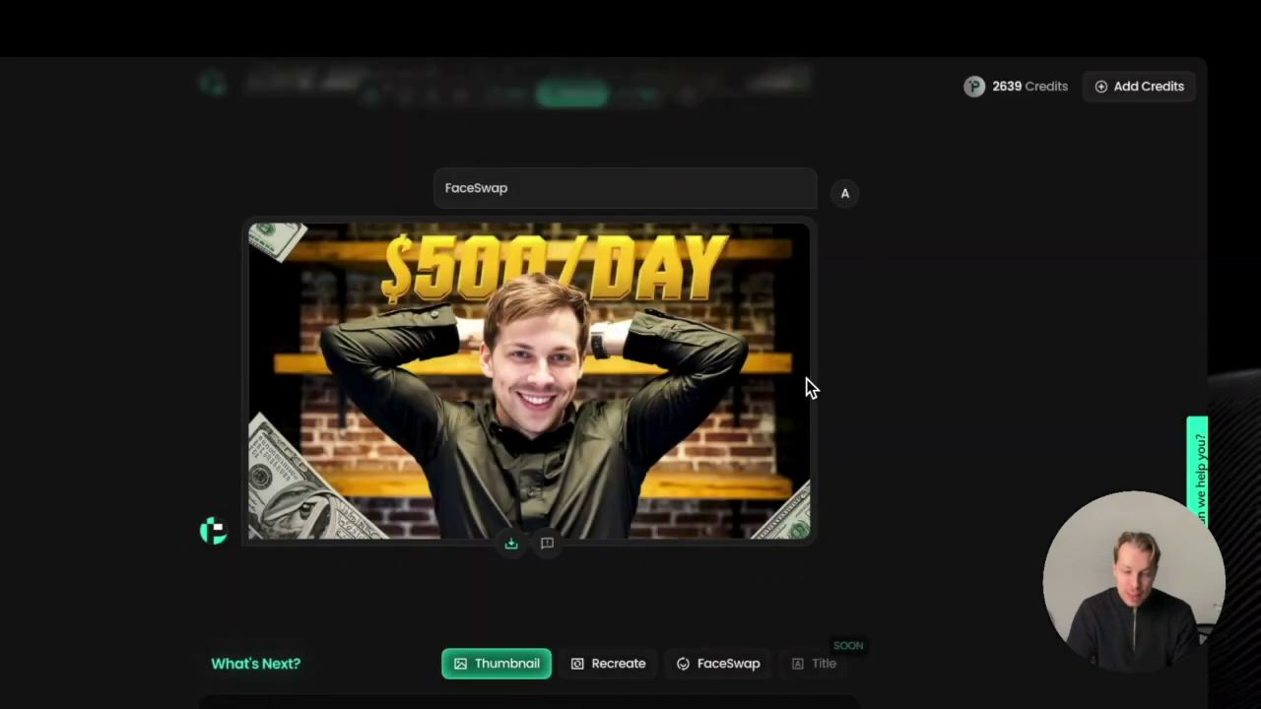
pyautogui.scroll(5, 864, 388)
pyautogui.scroll(-2, 886, 394)
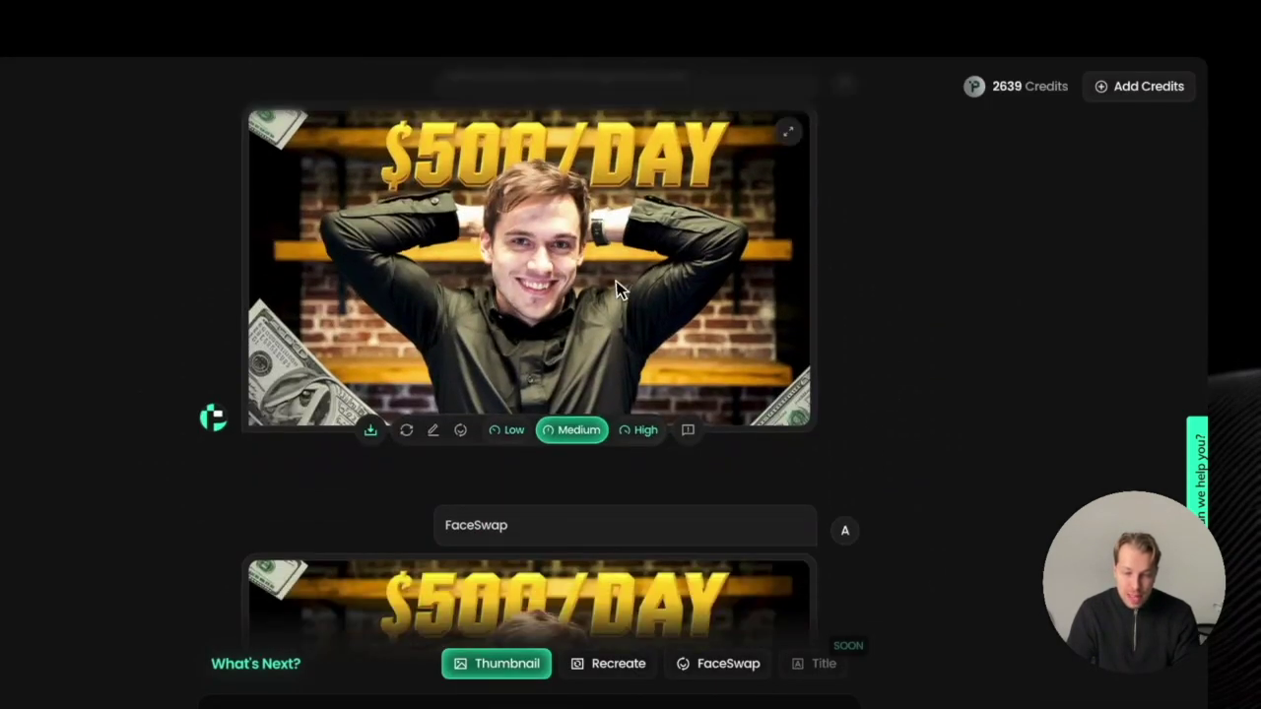
pyautogui.scroll(-2, 621, 276)
pyautogui.scroll(-2, 610, 245)
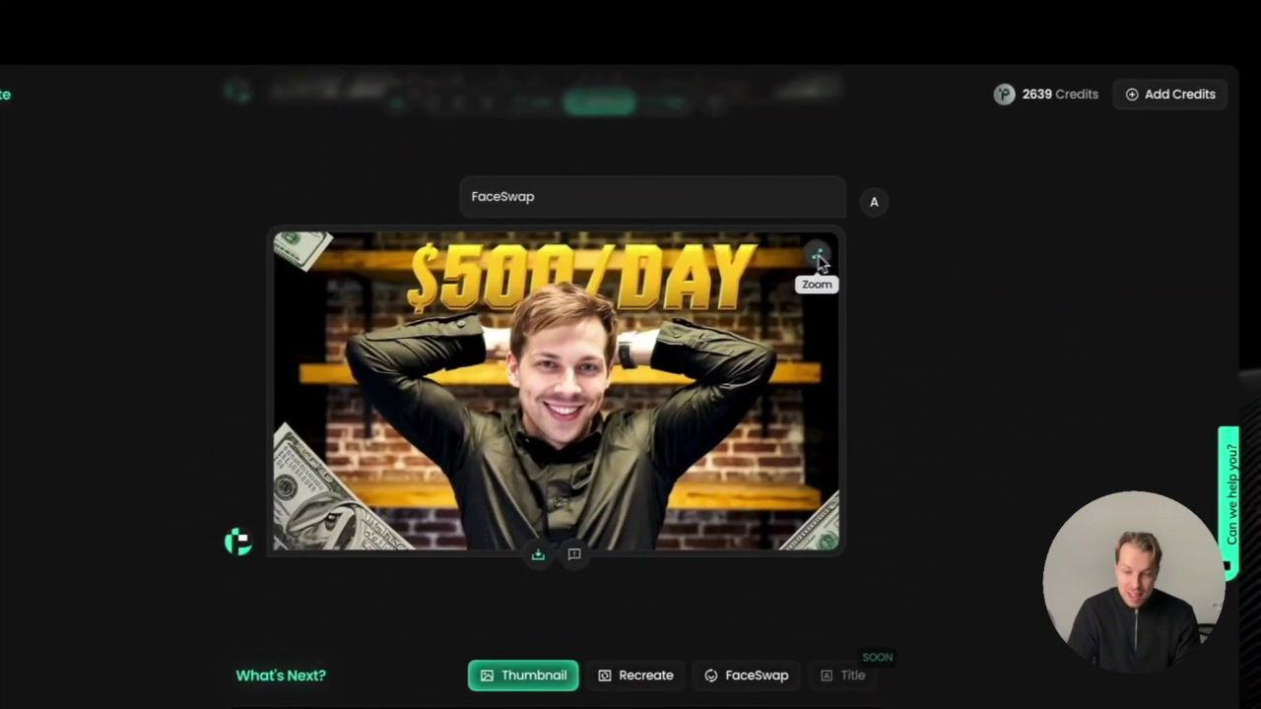
pyautogui.click(861, 217)
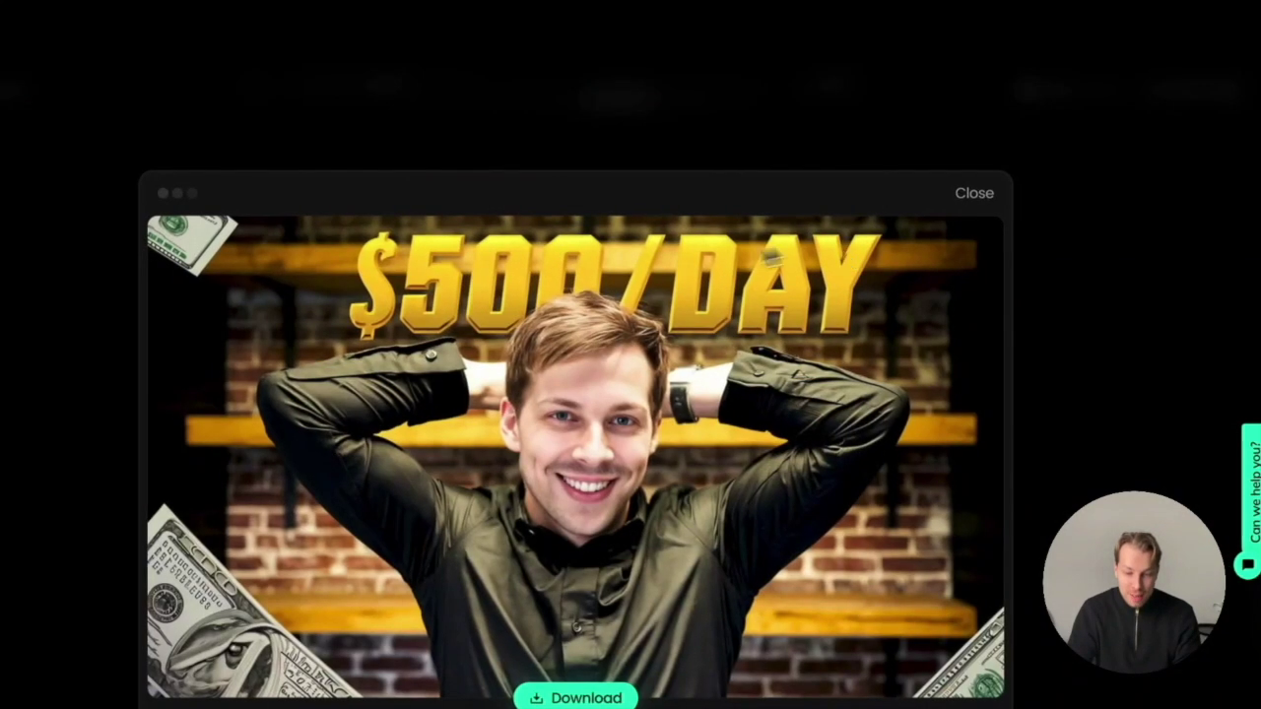